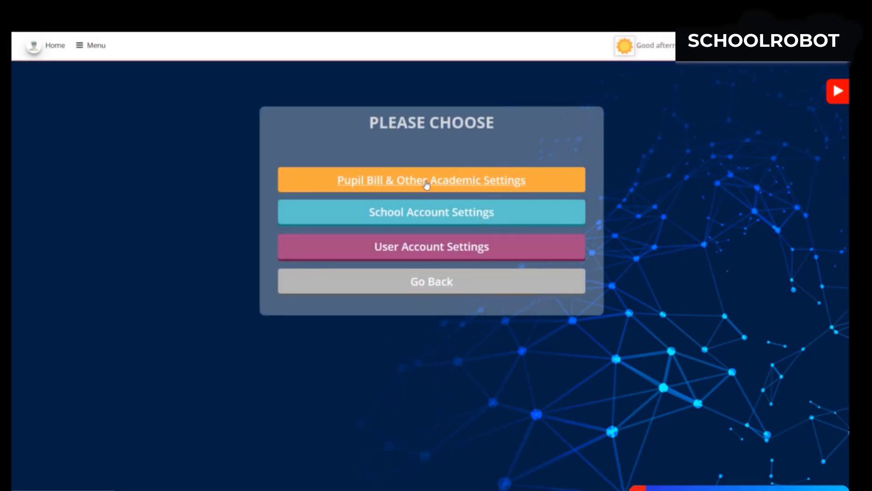
# Open the pupil bill setup for Pre-School, Term 2, in the pupil bill and academic settings.
pyautogui.click(449, 181)
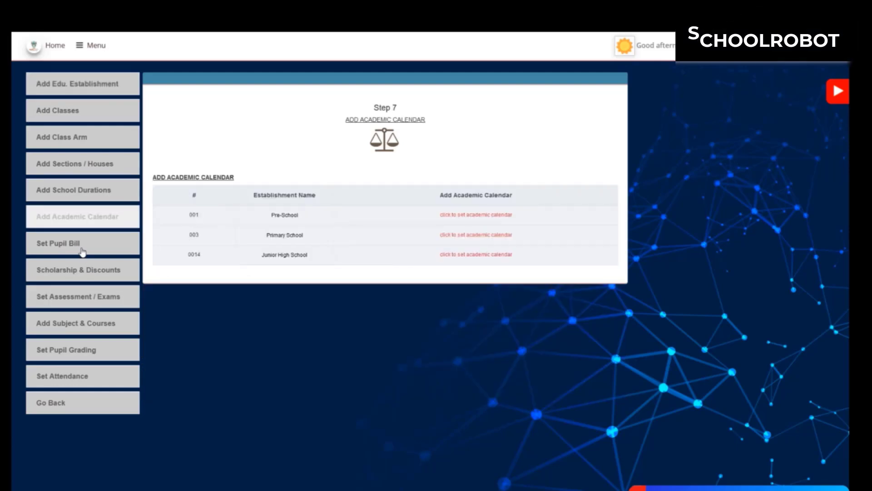
pyautogui.click(70, 248)
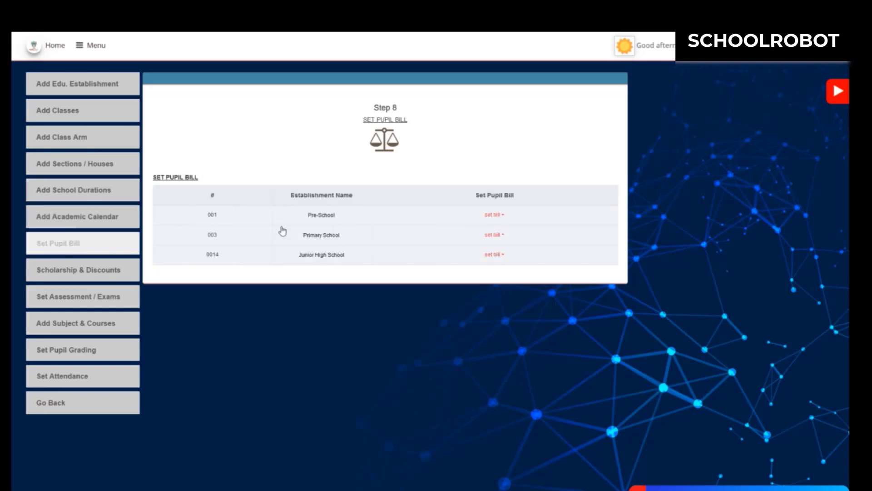
pyautogui.click(497, 217)
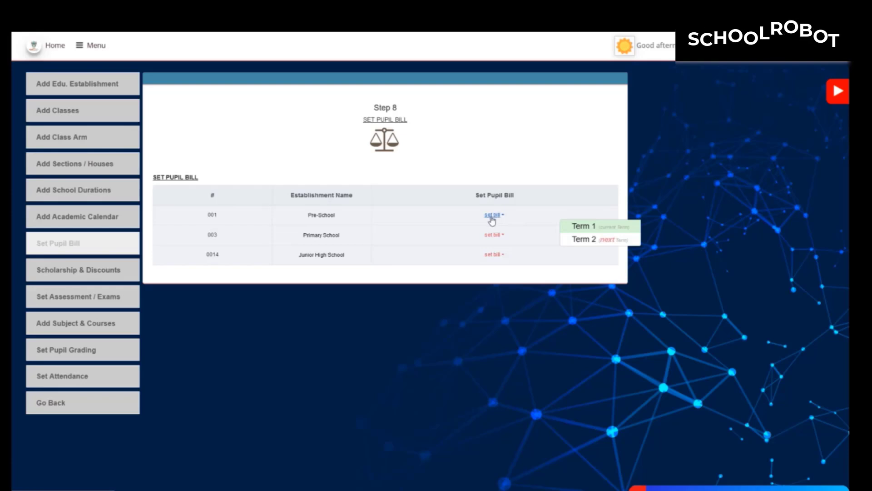
pyautogui.click(606, 243)
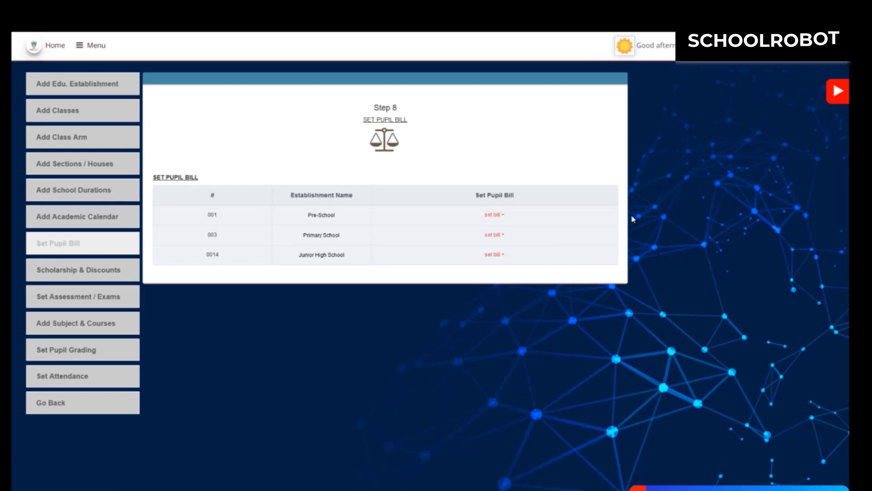
pyautogui.click(501, 220)
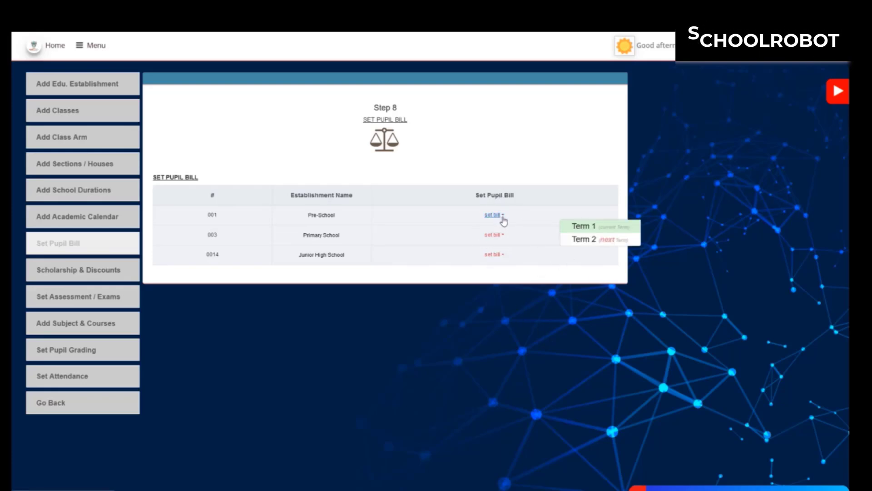
pyautogui.click(589, 239)
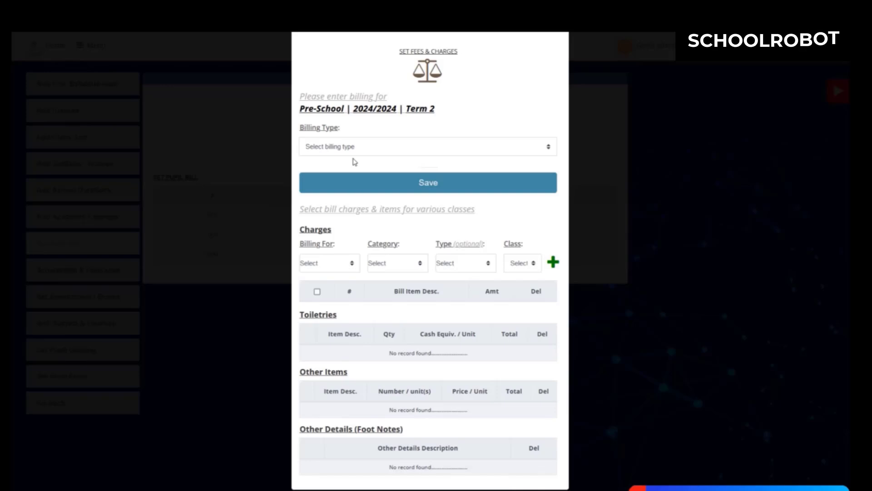
# Add an Admission Charges item described as "Admission Fee" with an amount of 100 and save it.
pyautogui.click(373, 152)
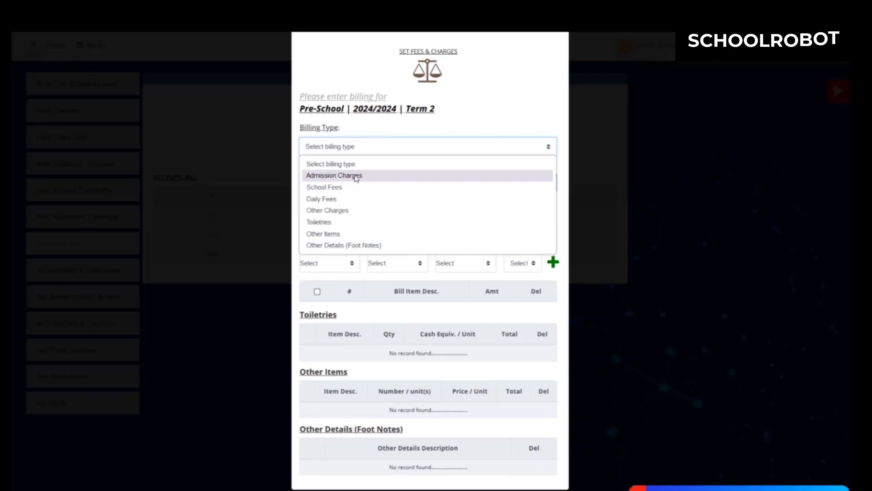
pyautogui.click(349, 177)
pyautogui.click(337, 184)
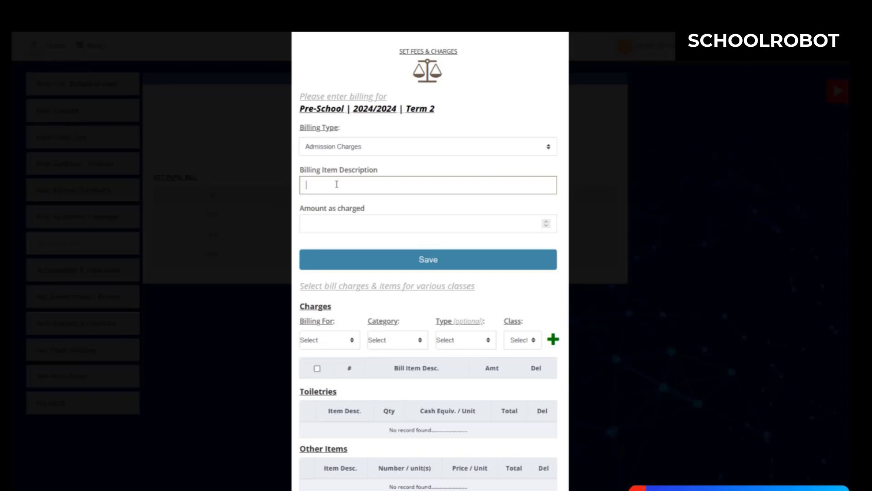
pyautogui.write('Admissi')
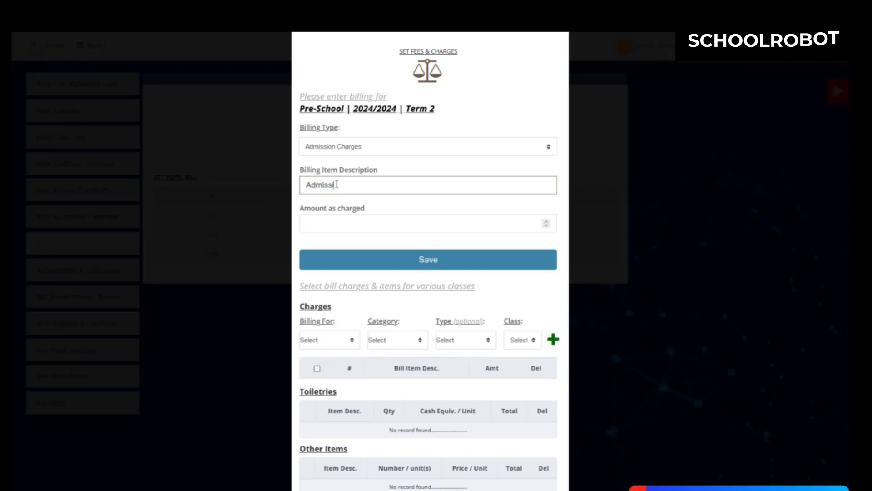
pyautogui.write('on Fee')
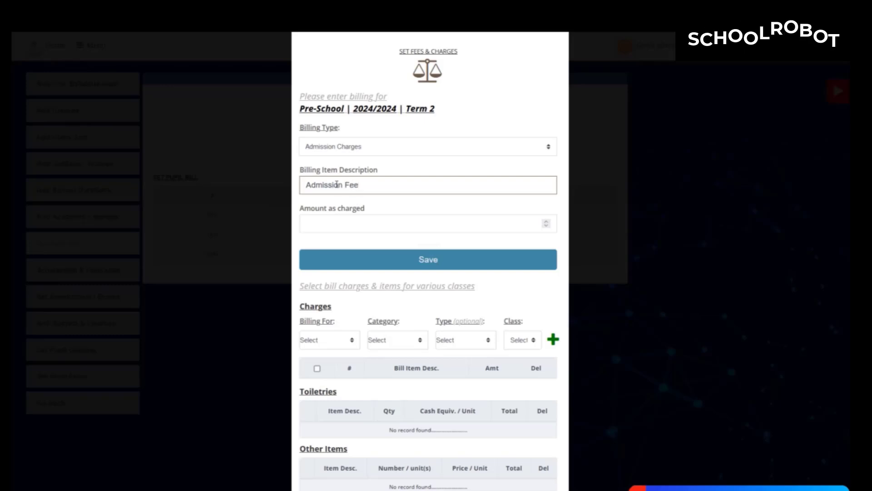
pyautogui.click(332, 223)
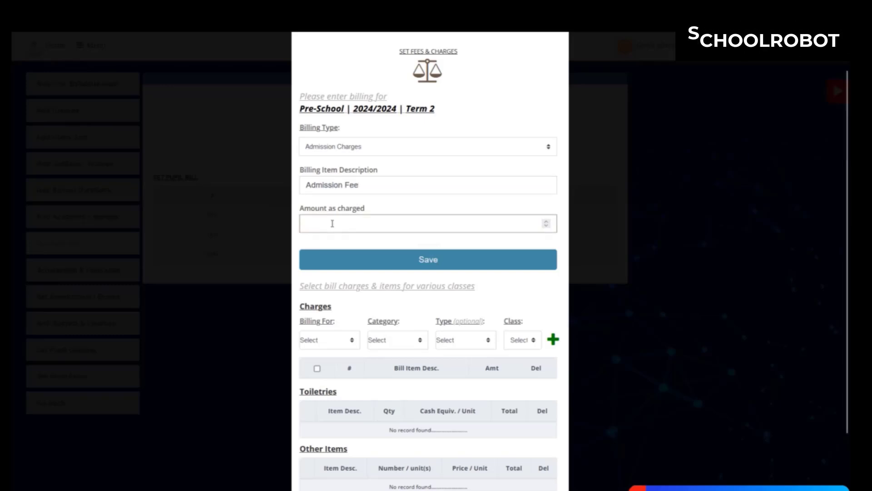
pyautogui.write('100')
pyautogui.click(427, 262)
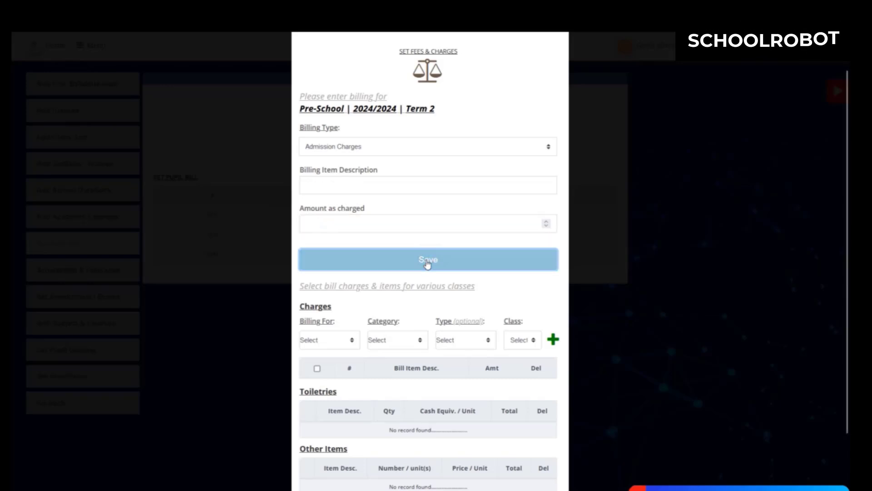
# Add a "Registration Fee" item of 50 under Admission Charges and save it.
pyautogui.click(339, 186)
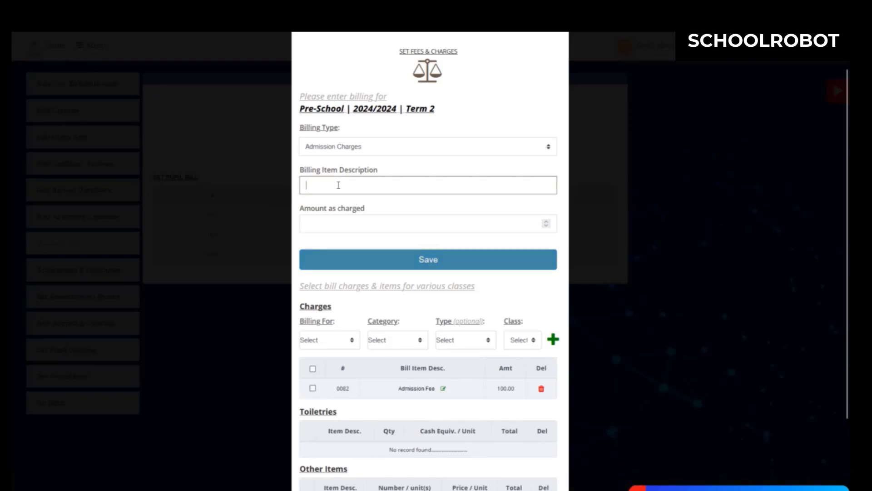
pyautogui.write('Re')
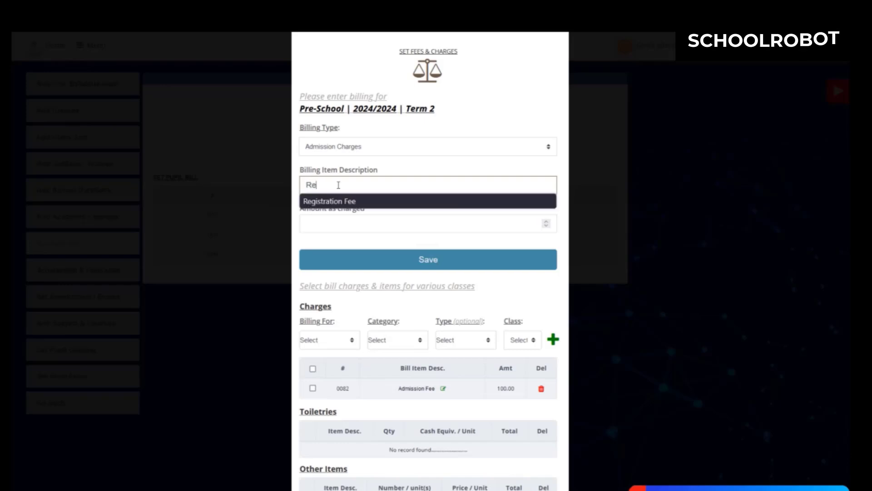
pyautogui.click(344, 202)
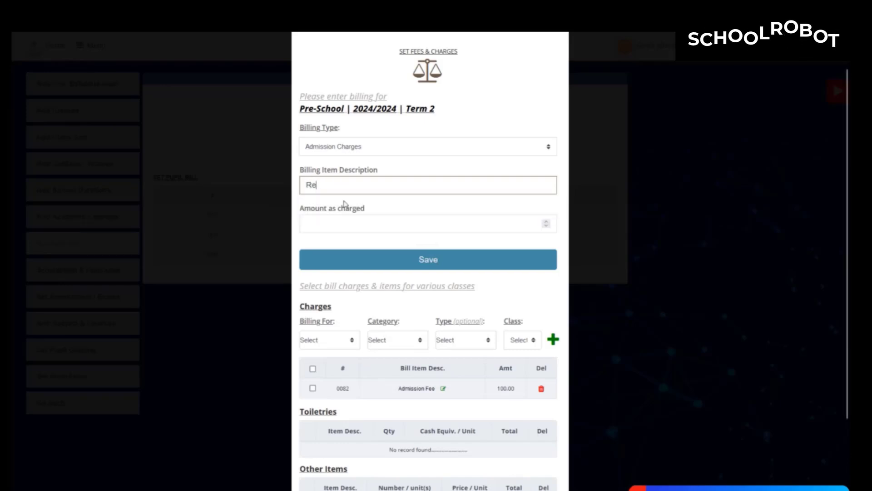
pyautogui.click(348, 224)
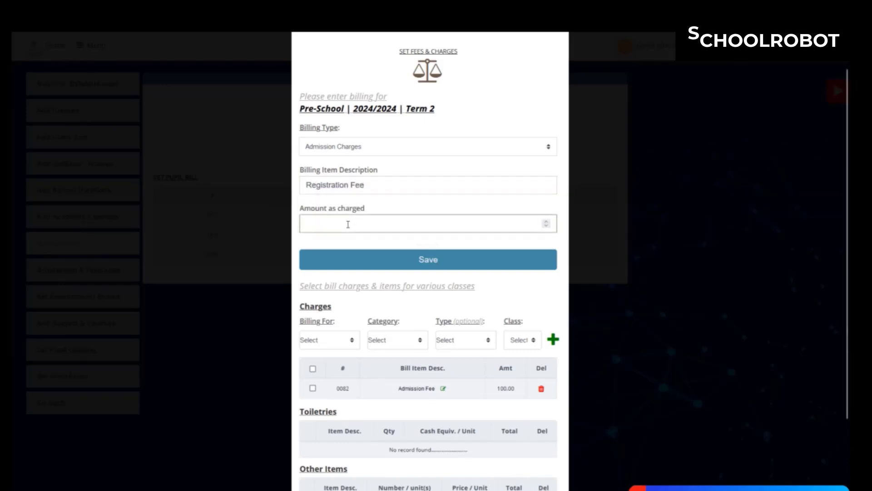
pyautogui.write('50')
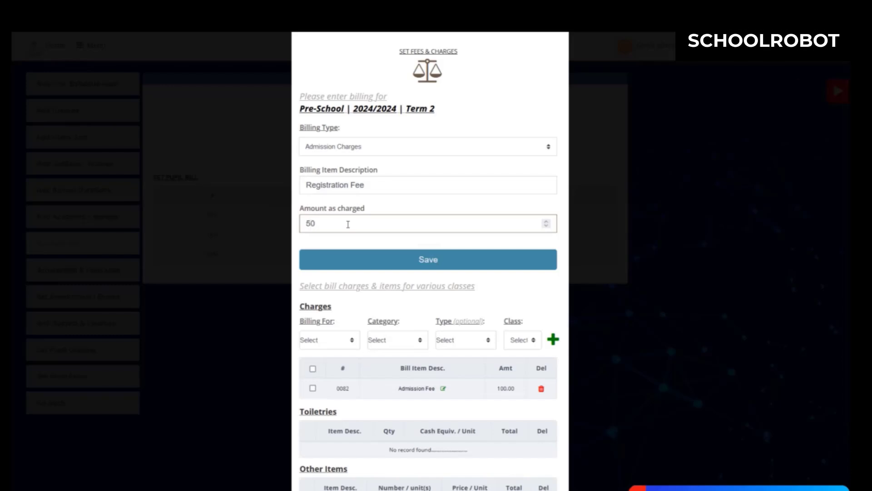
pyautogui.click(415, 261)
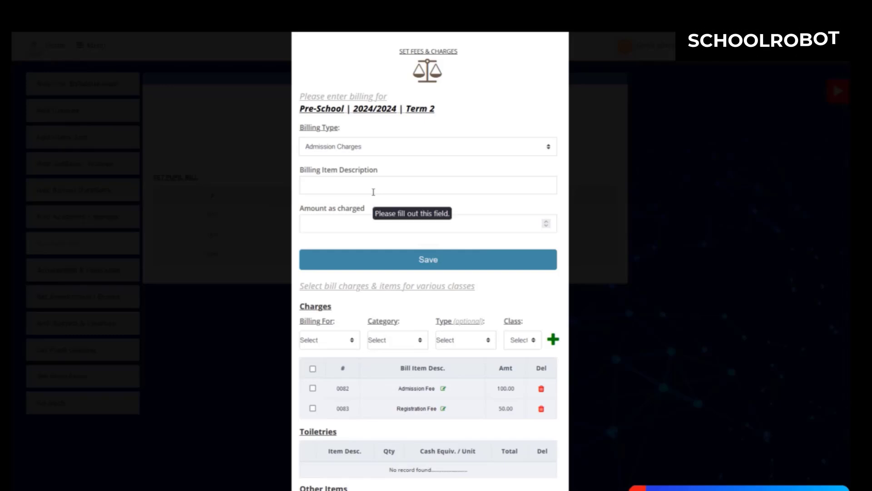
# Switch the billing type to School Fees and save an item described as "Tuiton Fee" with an amount of 700.
pyautogui.click(368, 146)
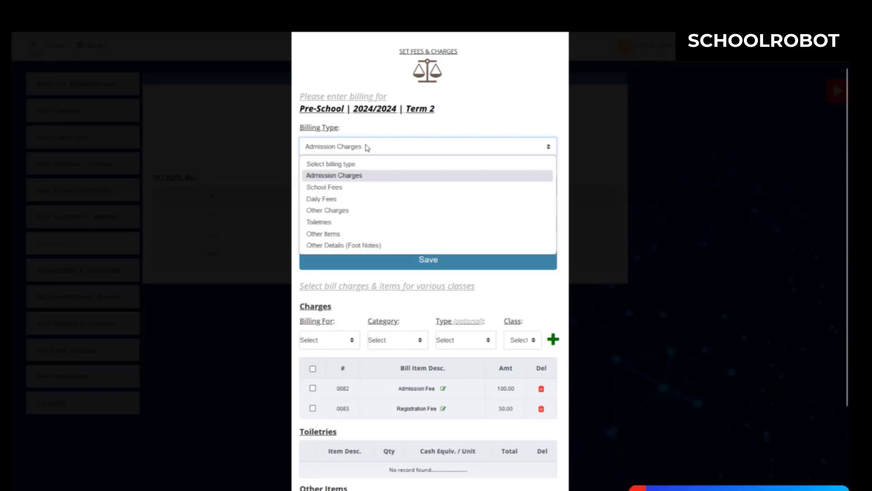
pyautogui.click(340, 188)
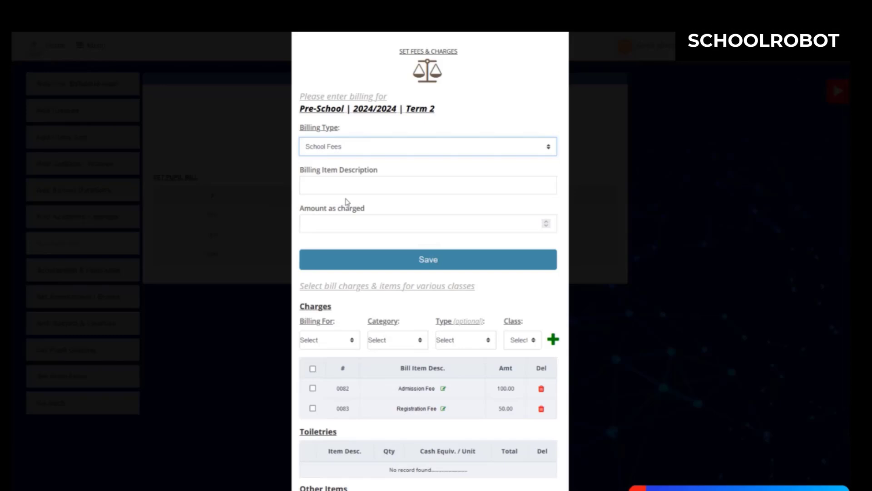
pyautogui.click(338, 181)
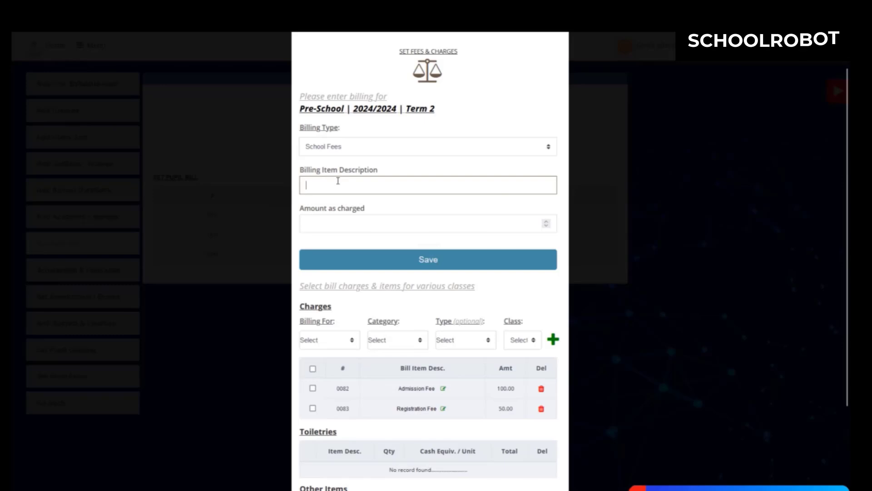
pyautogui.write('Tuito')
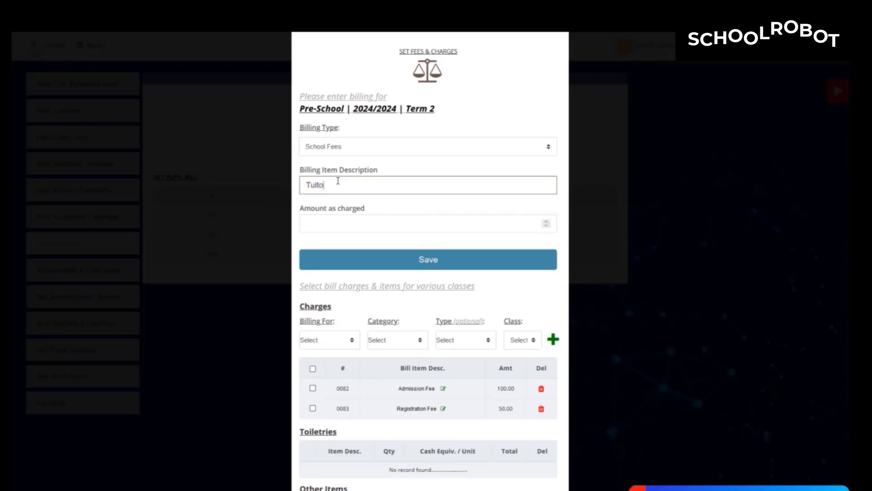
pyautogui.write('n Fee')
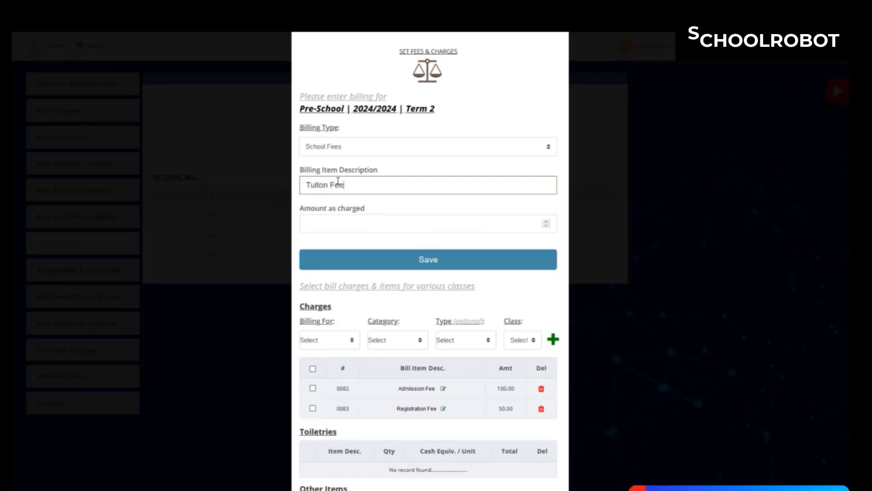
pyautogui.click(345, 224)
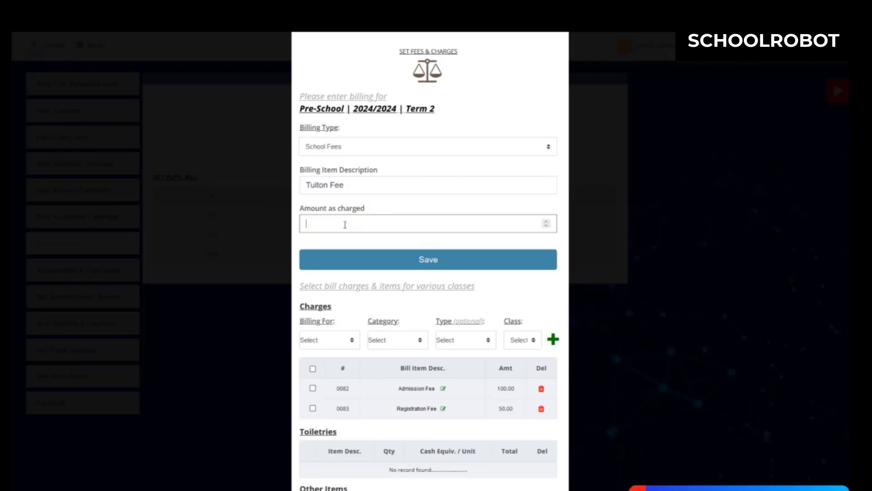
pyautogui.write('700')
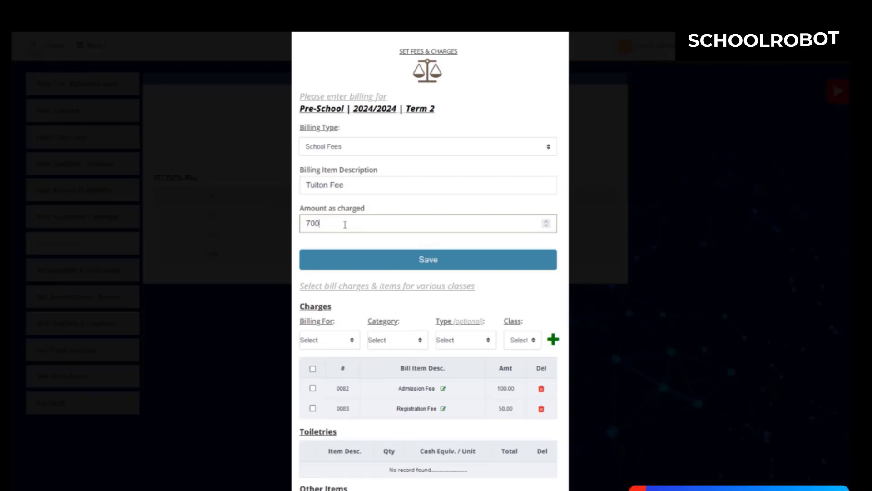
pyautogui.click(400, 259)
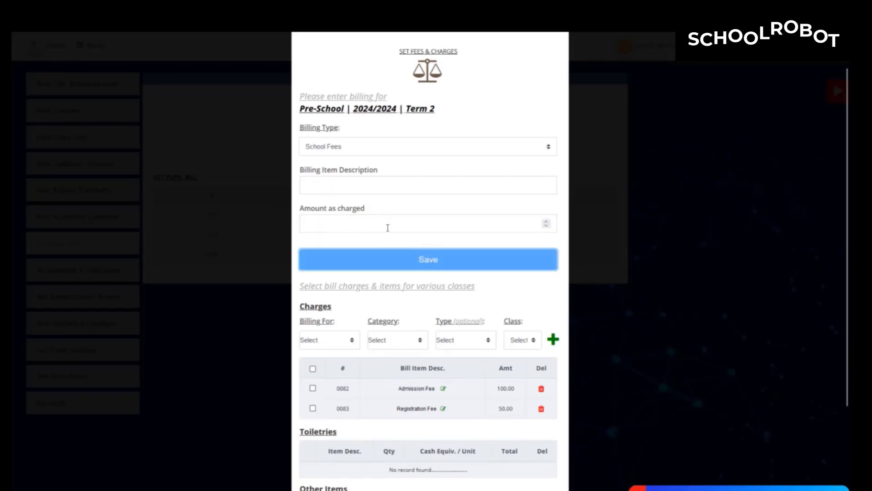
# Add a "Maintenance Fee" item of 200 under School Fees and save it.
pyautogui.click(332, 187)
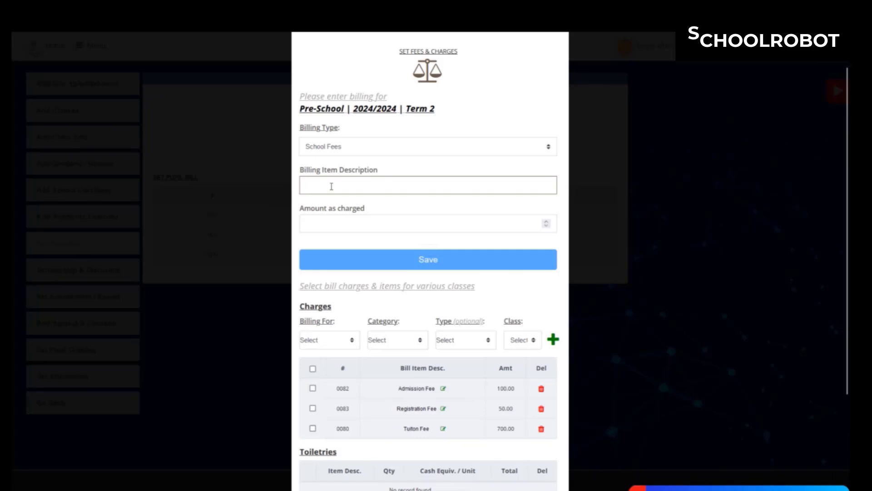
pyautogui.write('Maint')
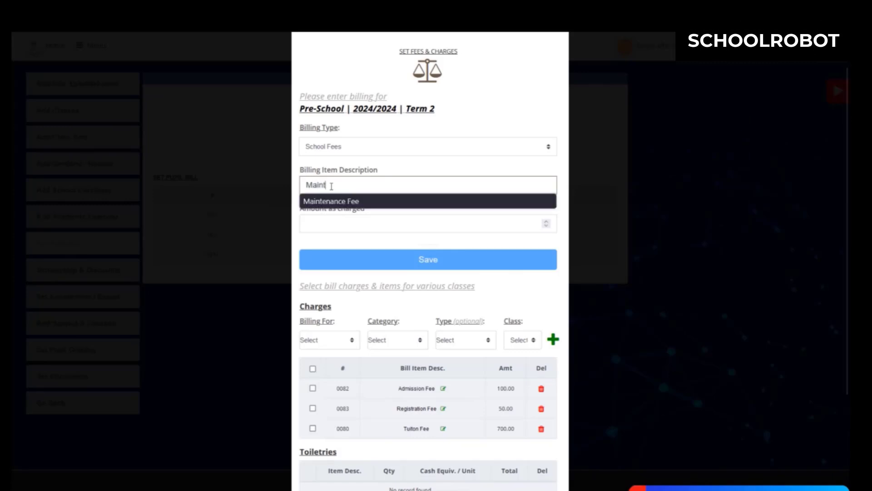
pyautogui.write('enance')
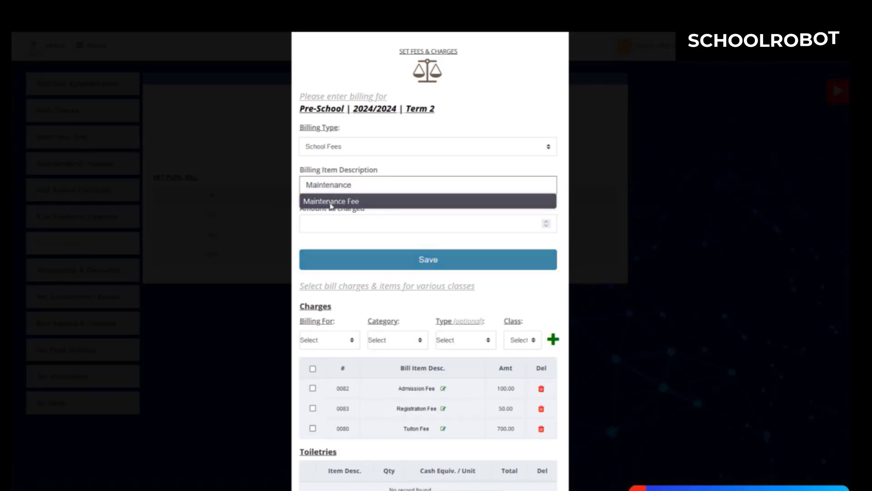
pyautogui.click(332, 202)
pyautogui.click(340, 224)
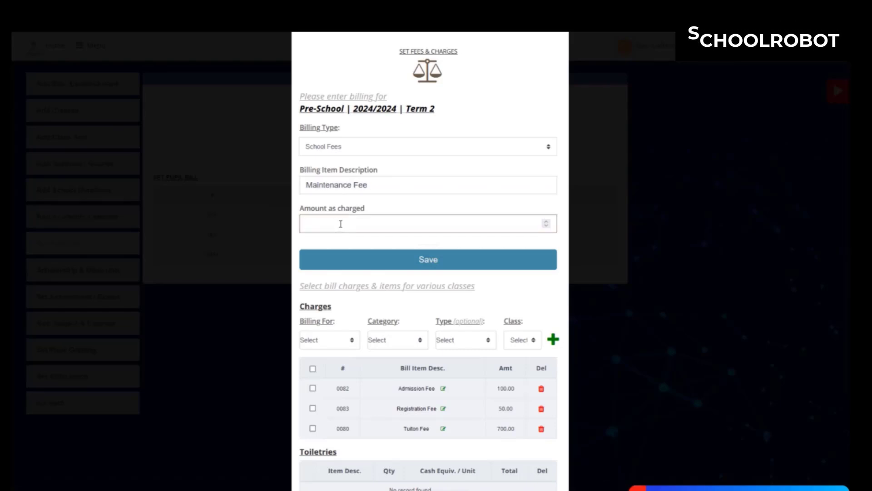
pyautogui.write('200')
pyautogui.click(423, 259)
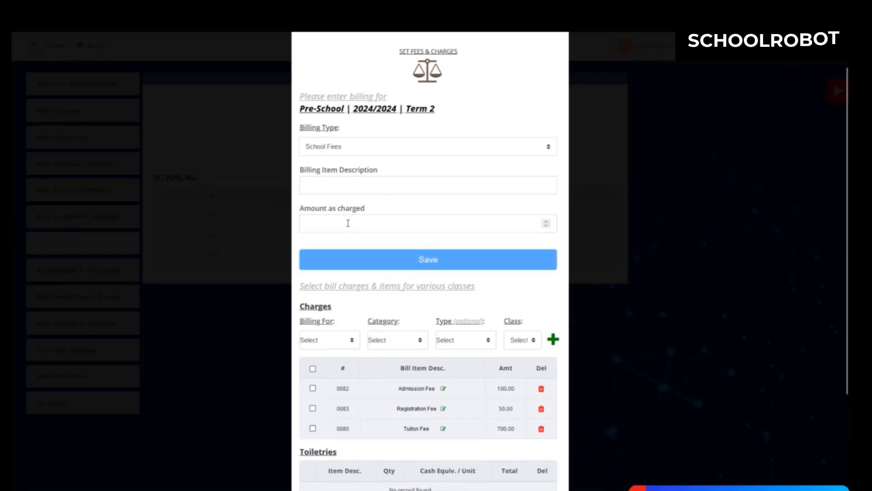
# Add a "First Aid" item of 50 under School Fees and save it.
pyautogui.click(327, 190)
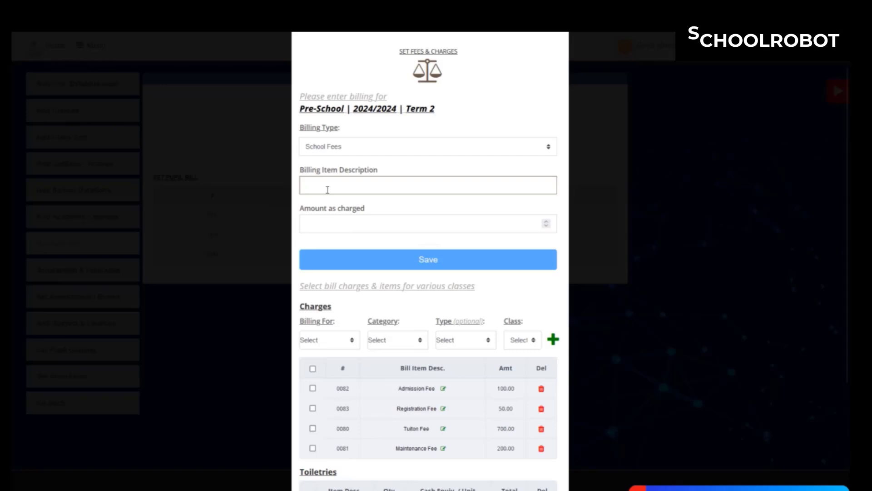
pyautogui.write('First')
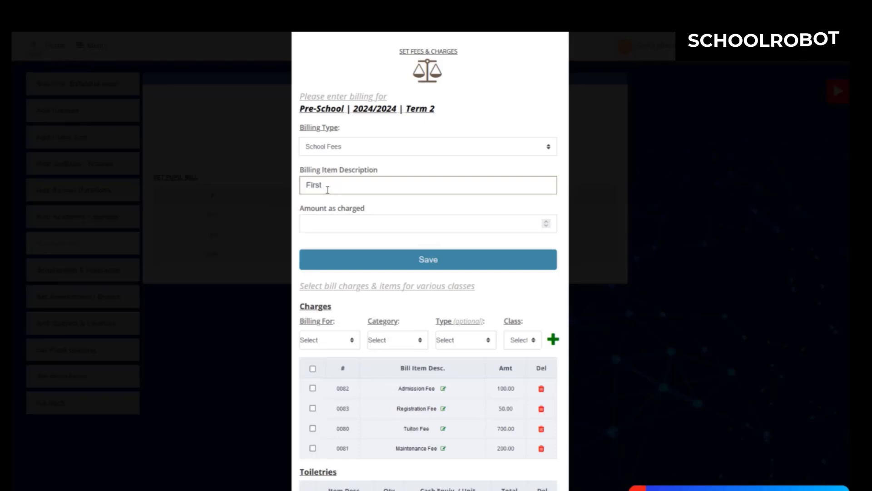
pyautogui.write('d')
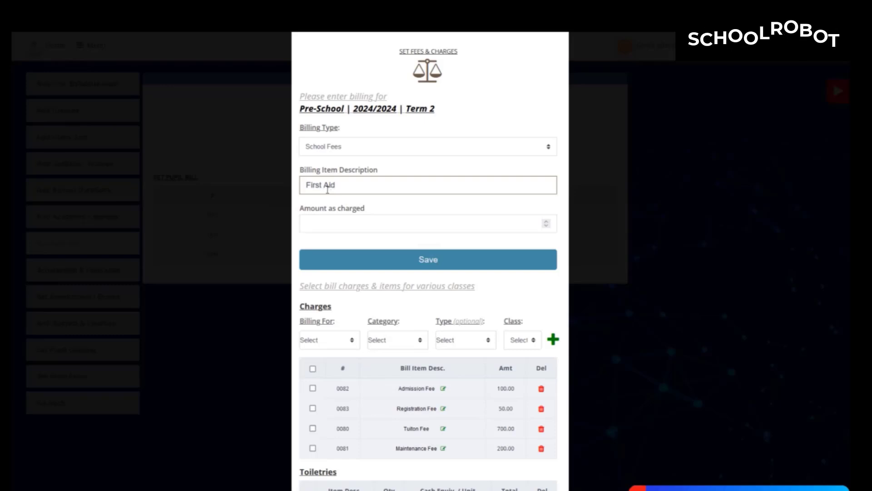
pyautogui.click(340, 228)
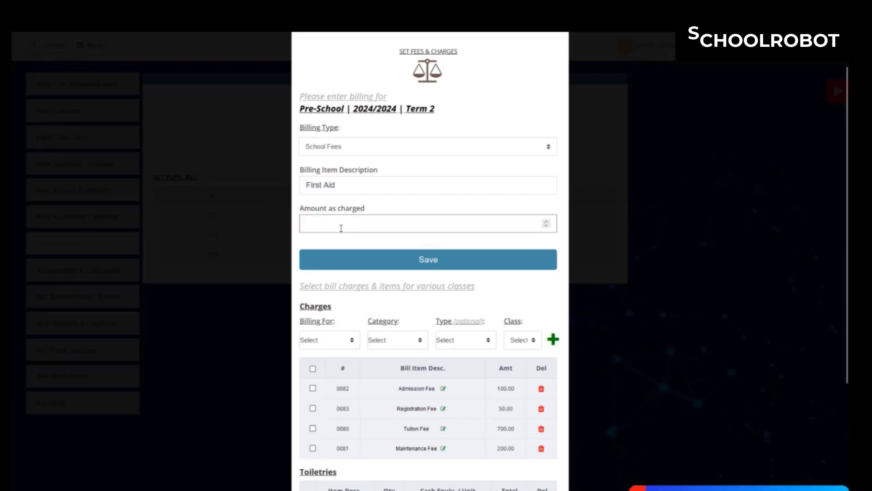
pyautogui.write('50')
pyautogui.click(383, 257)
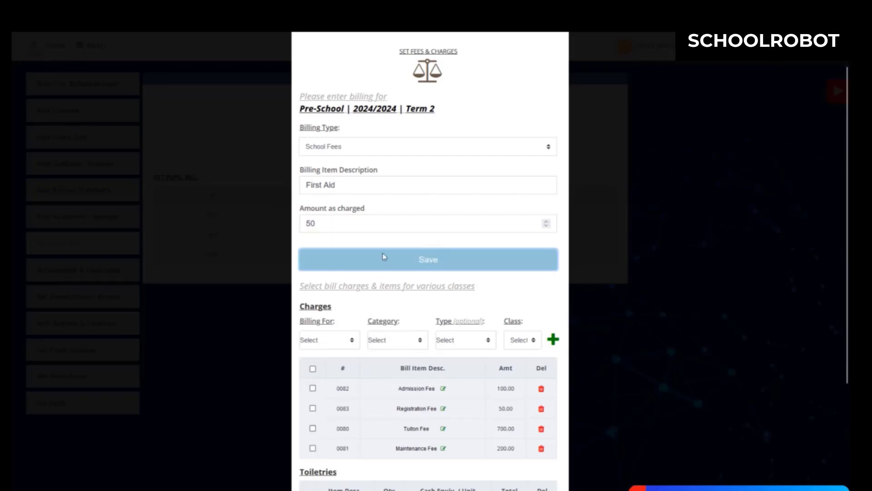
# Add a "Computer Fee" item of 50 under School Fees and save it.
pyautogui.click(349, 183)
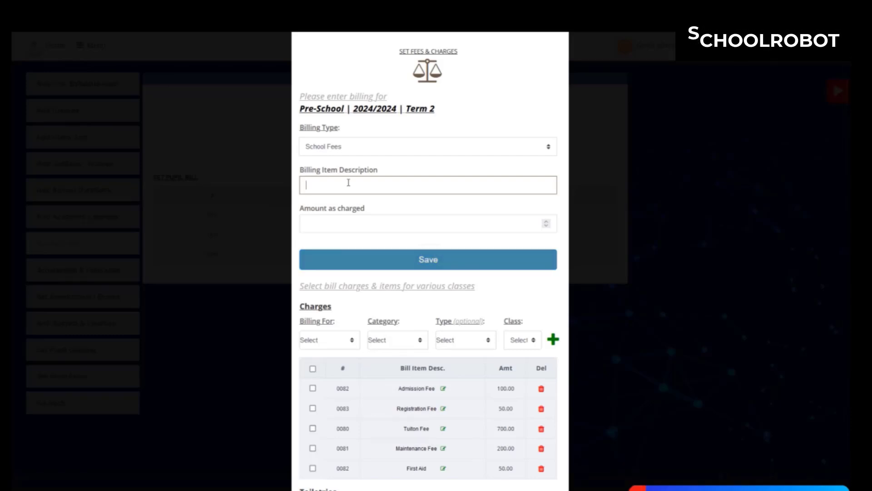
pyautogui.write('Compu')
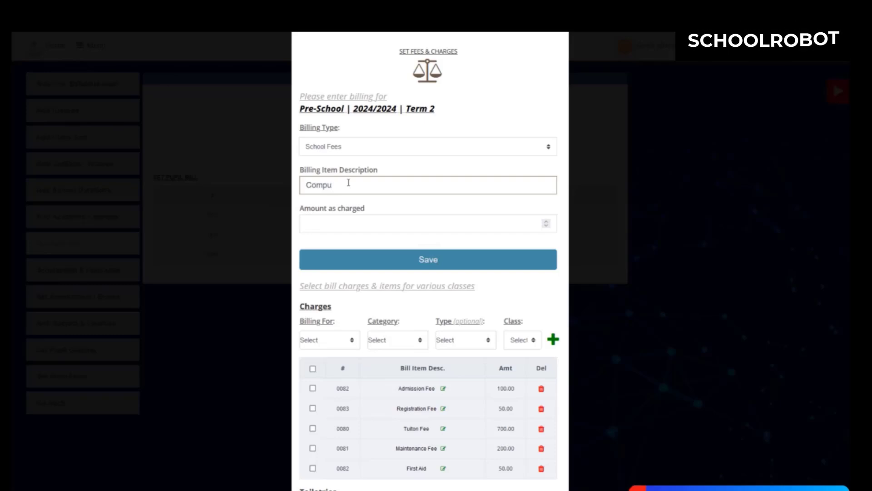
pyautogui.write('ter Fee')
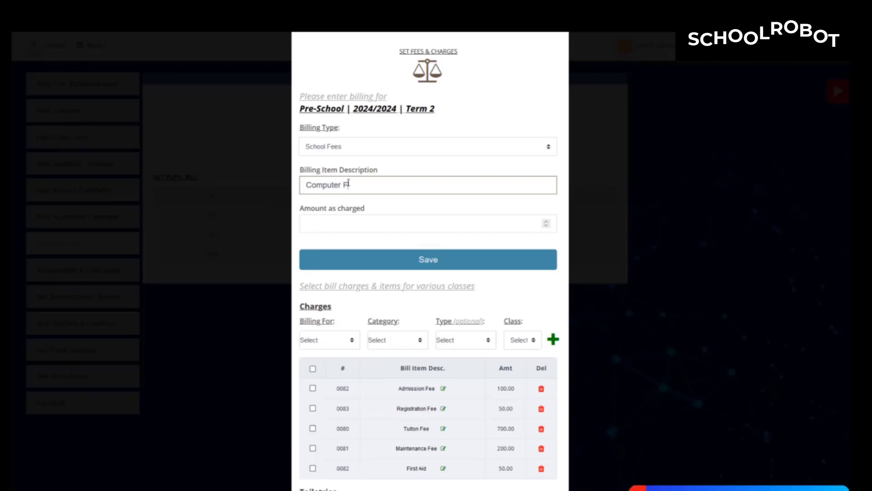
pyautogui.click(350, 228)
pyautogui.write('50')
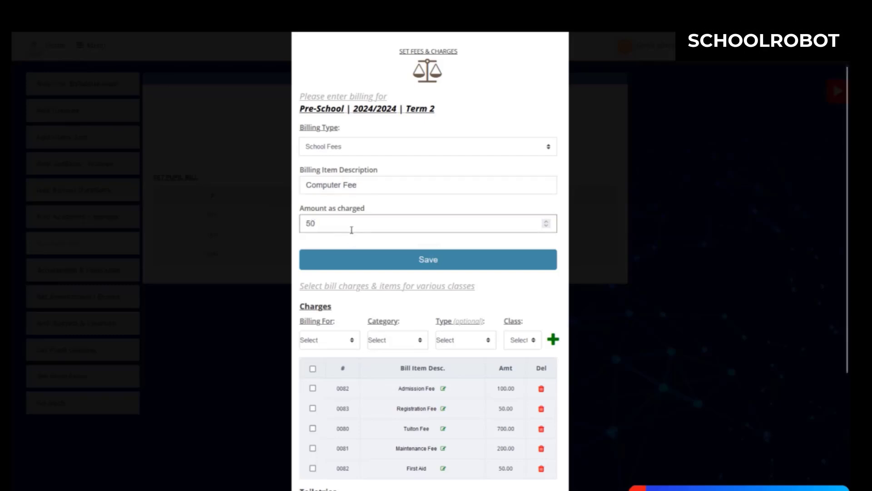
pyautogui.click(410, 260)
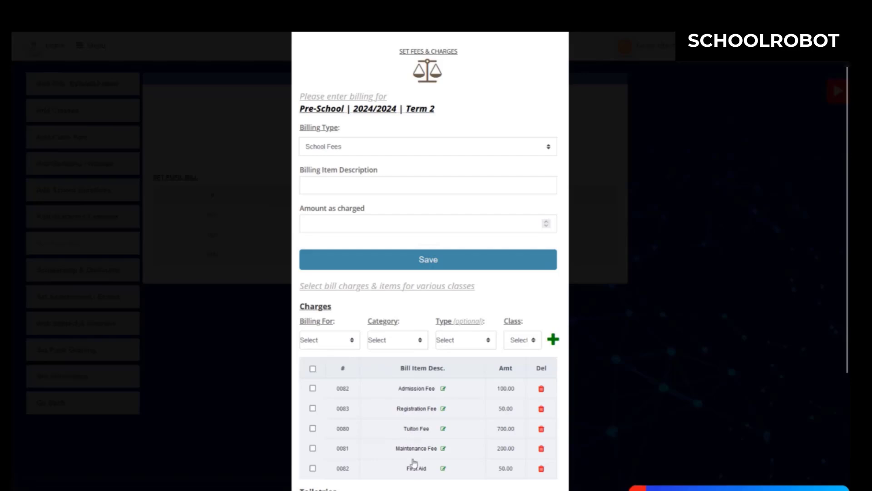
# Switch the billing type to Daily Fees and save a "Feeding Fee" item with an amount of 15.
pyautogui.click(332, 146)
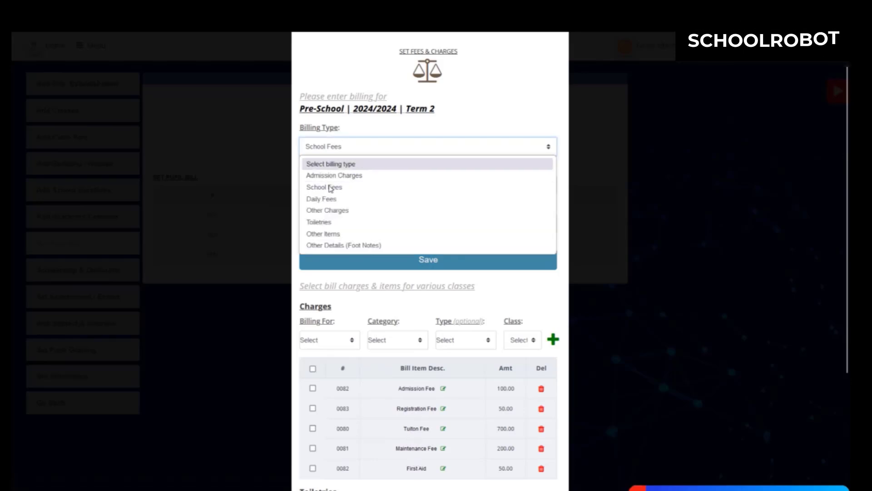
pyautogui.click(331, 200)
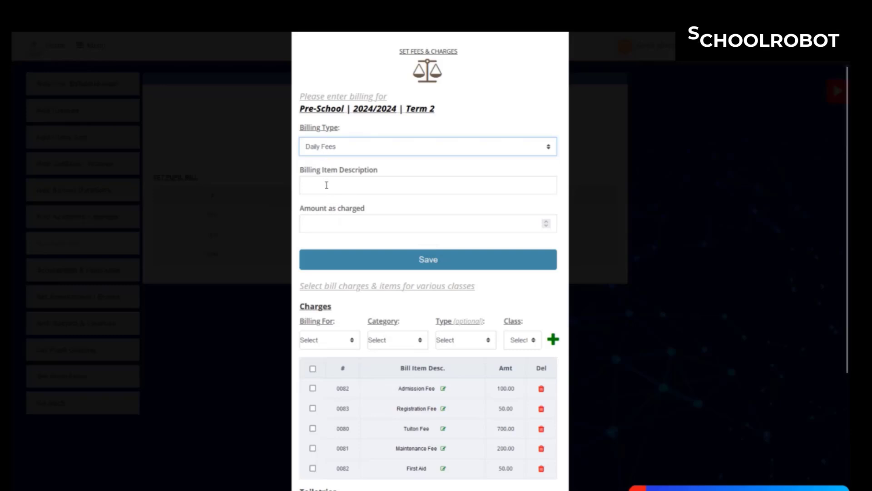
pyautogui.click(326, 185)
pyautogui.write('Fe')
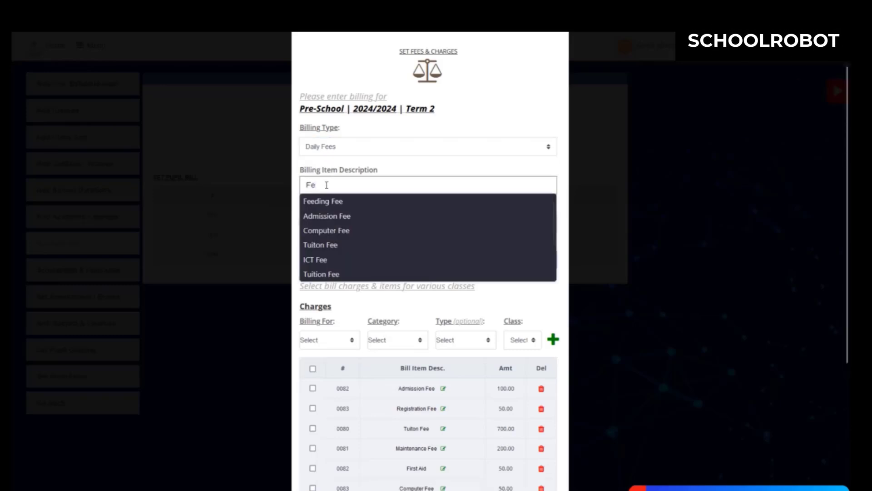
pyautogui.write('e')
pyautogui.click(335, 201)
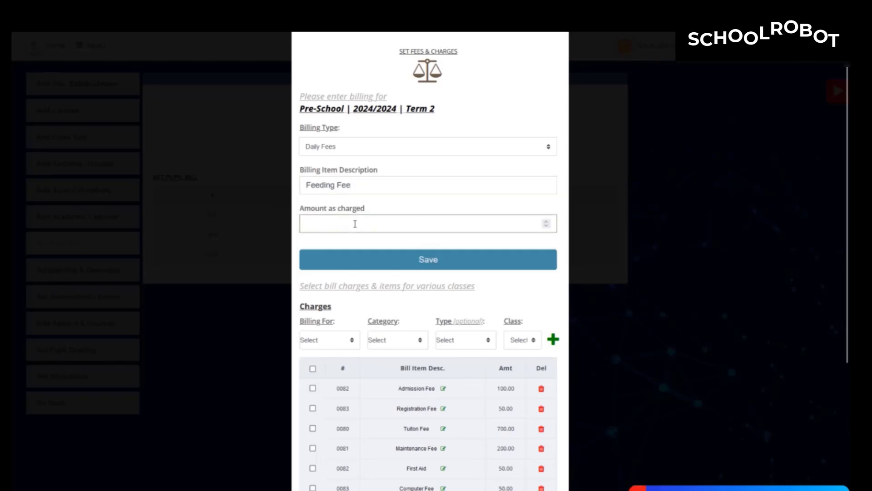
pyautogui.write('15')
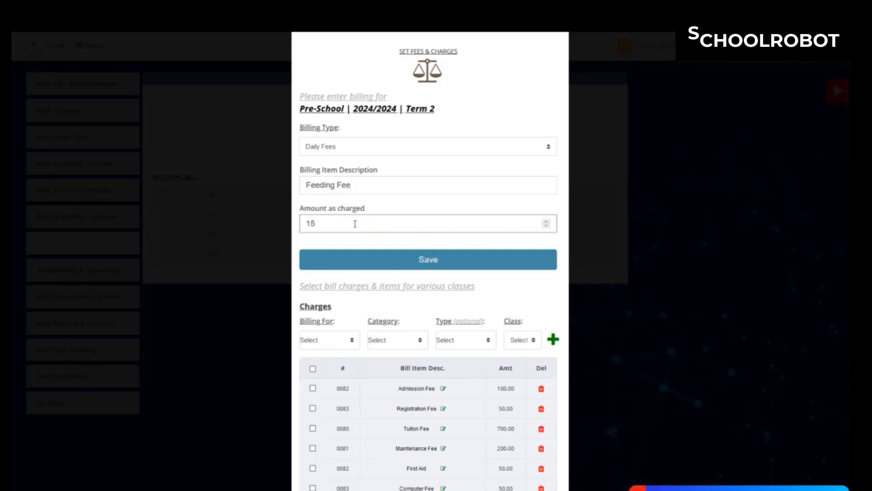
pyautogui.click(407, 260)
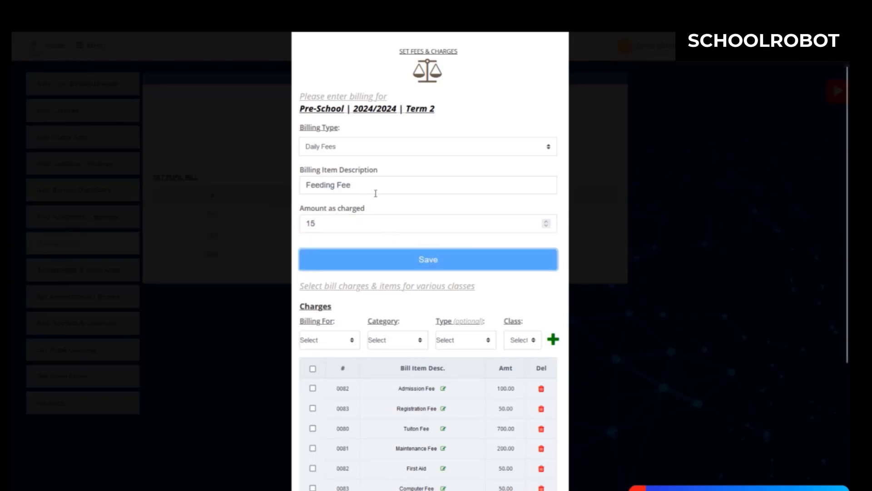
# Switch the billing type to Other Charges and save an "Examination Fee" item with an amount of 100.
pyautogui.click(332, 191)
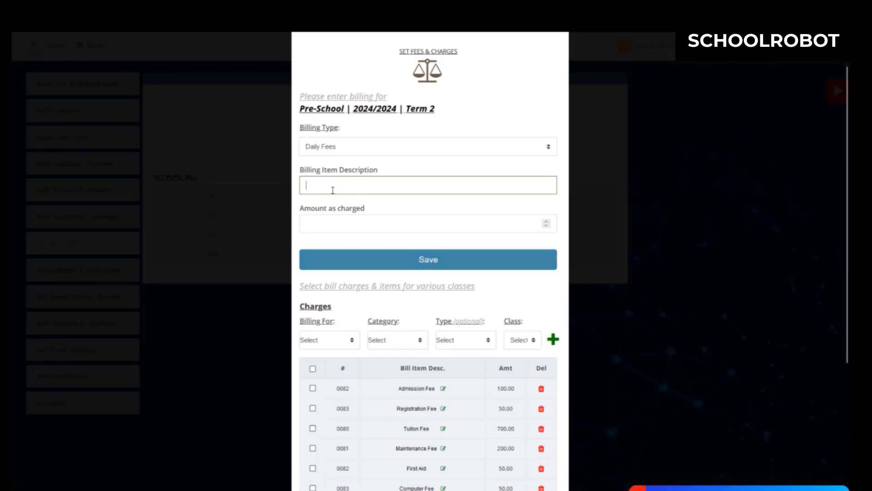
pyautogui.click(369, 147)
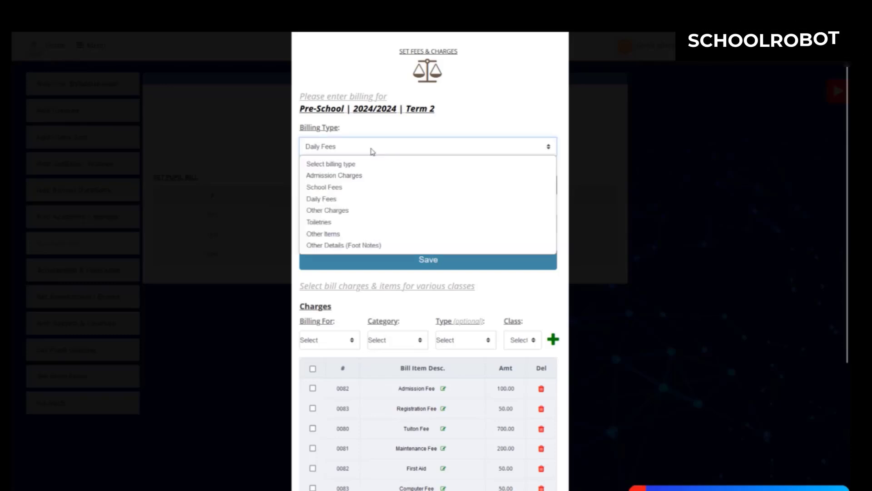
pyautogui.click(347, 199)
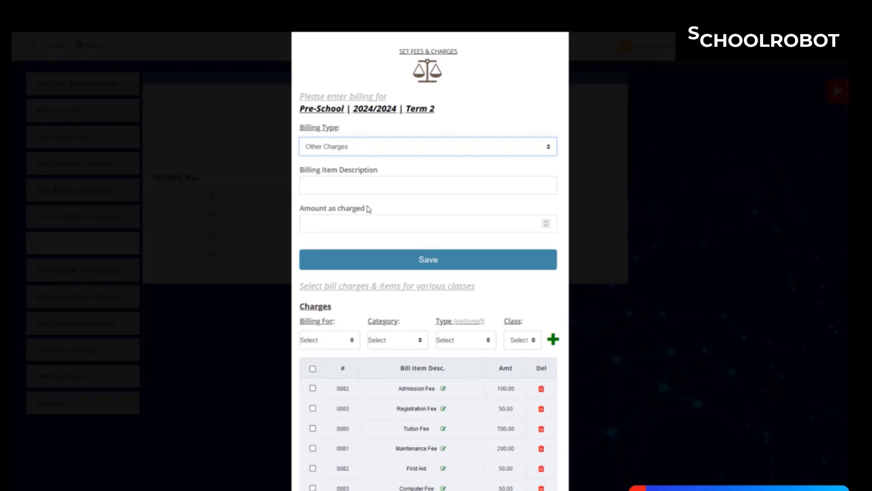
pyautogui.click(346, 187)
pyautogui.write('Ex')
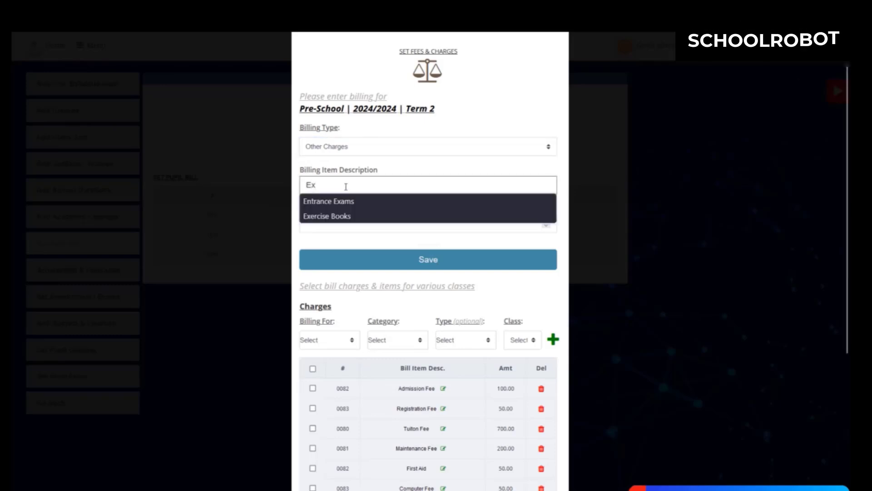
pyautogui.write('am')
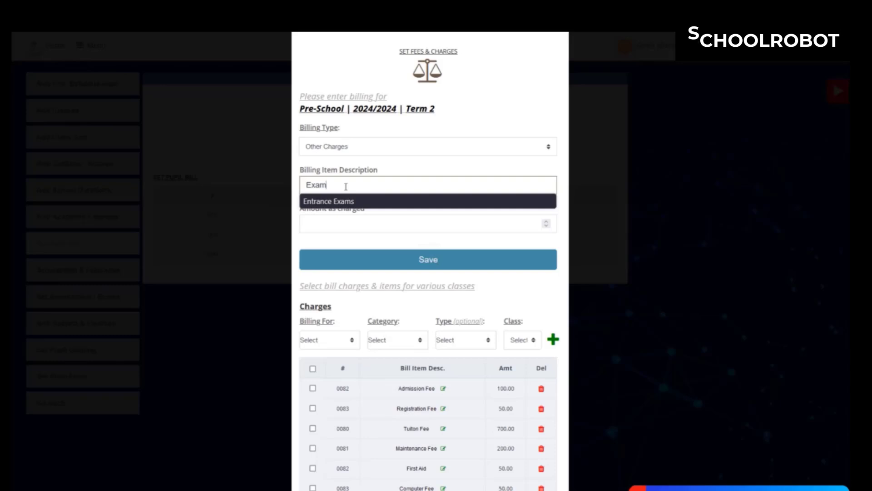
pyautogui.write('inati')
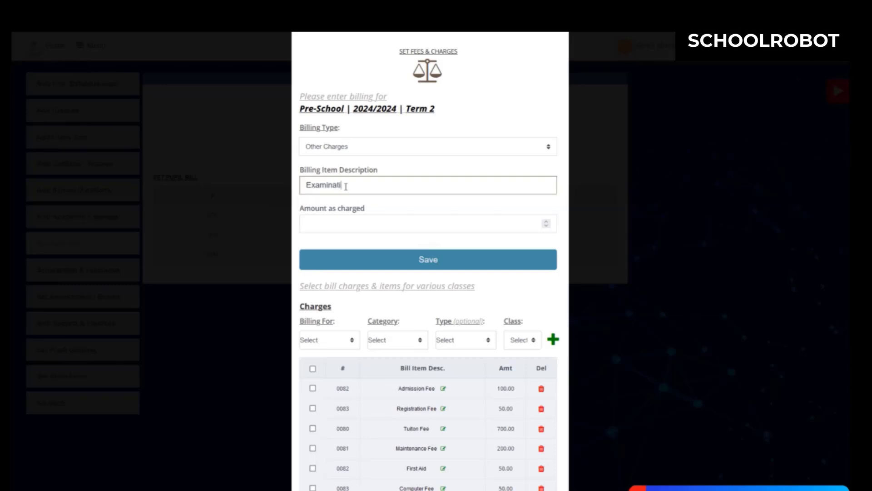
pyautogui.write('on Fee')
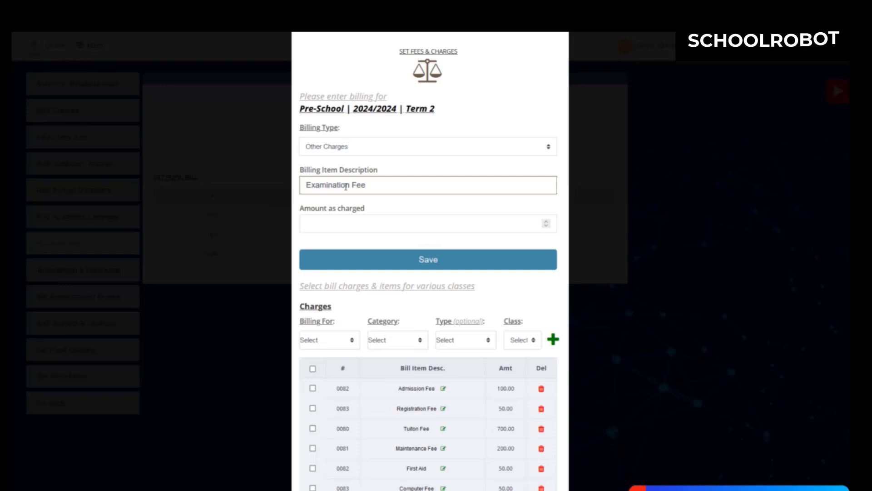
pyautogui.click(343, 224)
pyautogui.write('100')
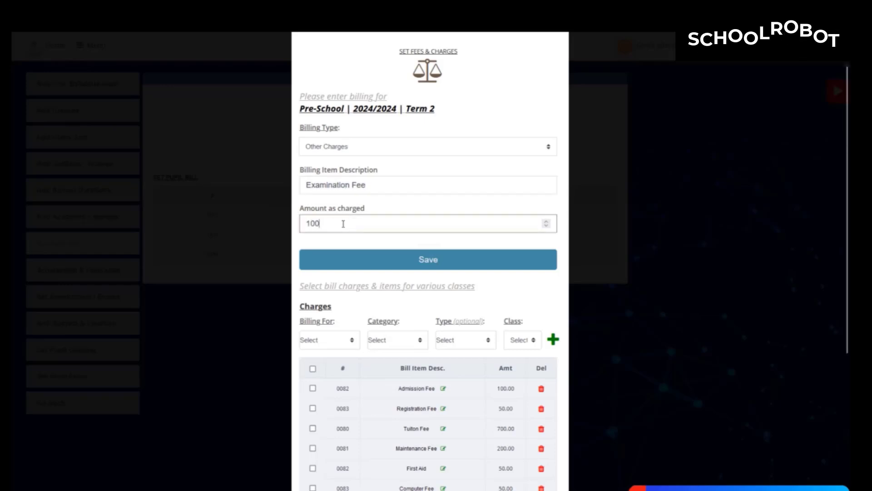
pyautogui.click(362, 257)
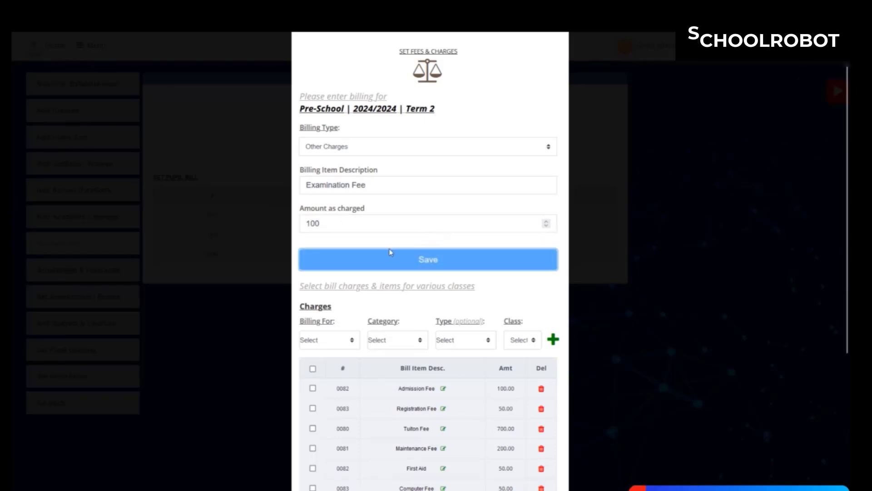
# Add a "UCMAS" item of 100 under Other Charges and save it.
pyautogui.click(340, 190)
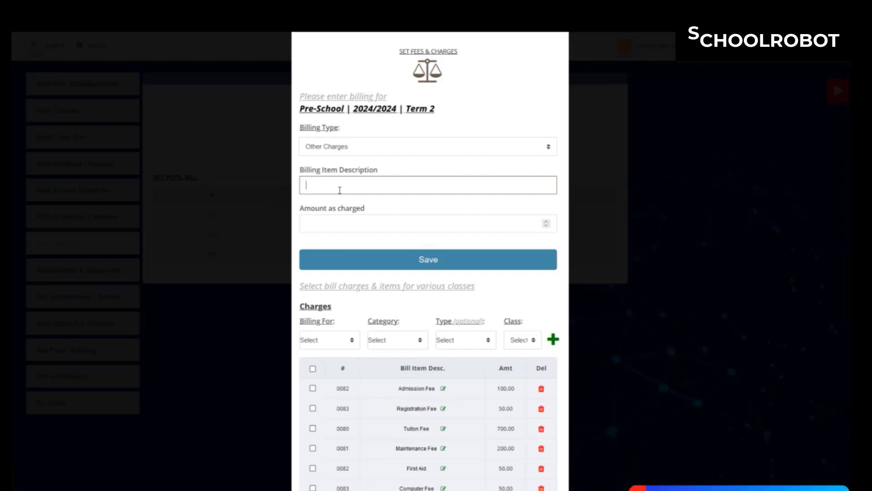
pyautogui.write('UdMAS')
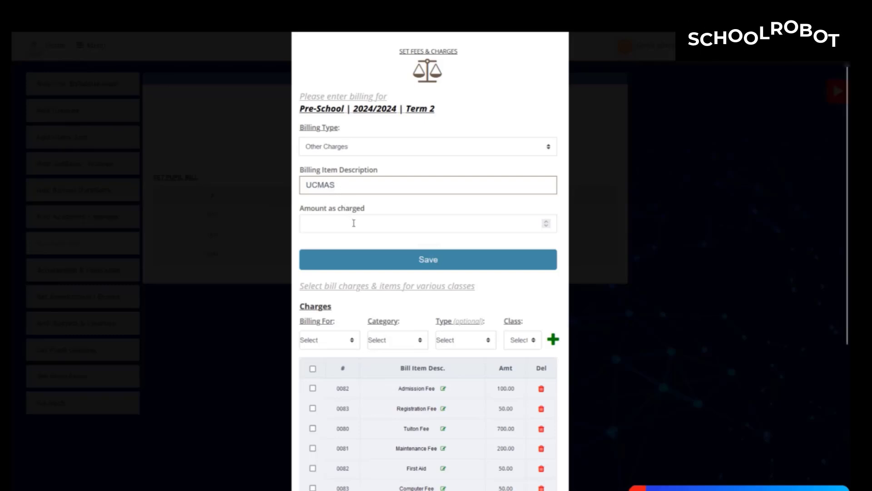
pyautogui.click(353, 226)
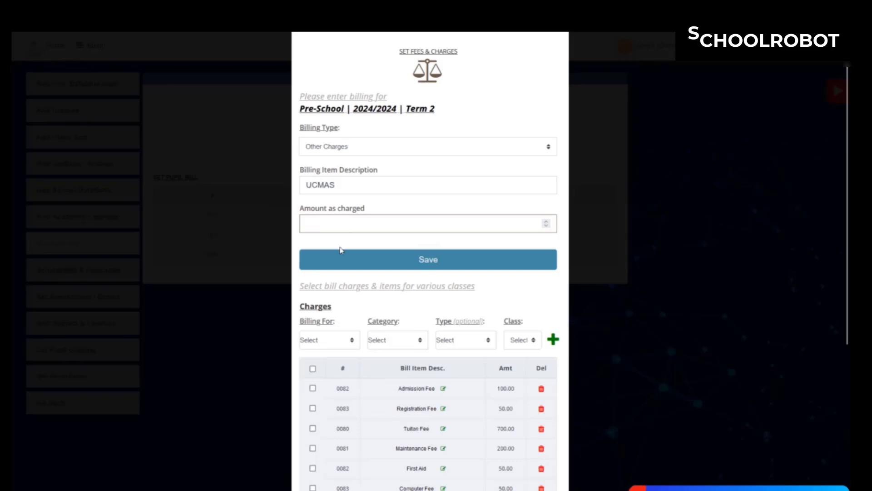
pyautogui.write('100')
pyautogui.click(389, 269)
pyautogui.scroll(-2, 385, 424)
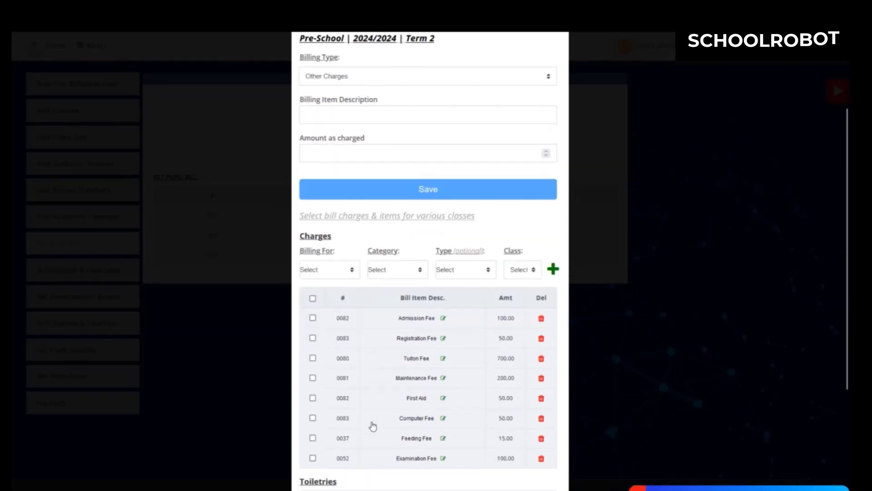
pyautogui.scroll(-1, 372, 424)
pyautogui.scroll(1, 370, 424)
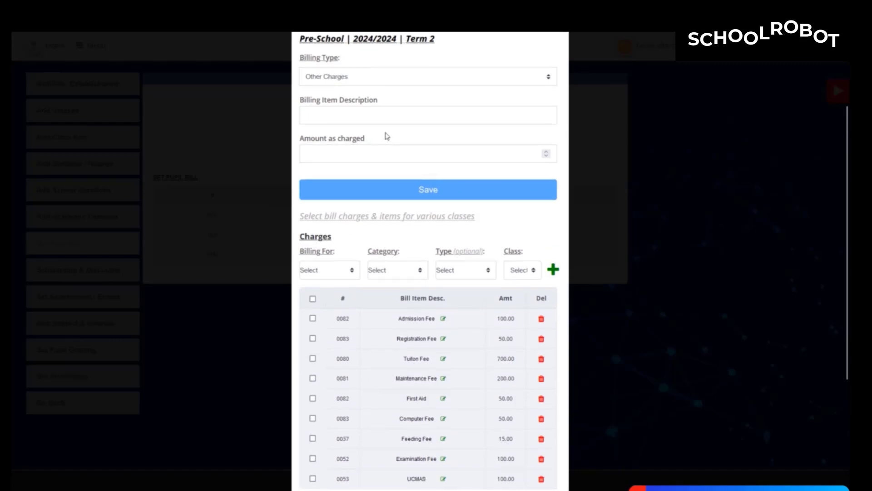
# Switch the billing type to Toiletries and save a "Soap" item with quantity 2 and a cash equivalent of 0 per unit.
pyautogui.scroll(1, 387, 136)
pyautogui.click(400, 114)
pyautogui.click(348, 188)
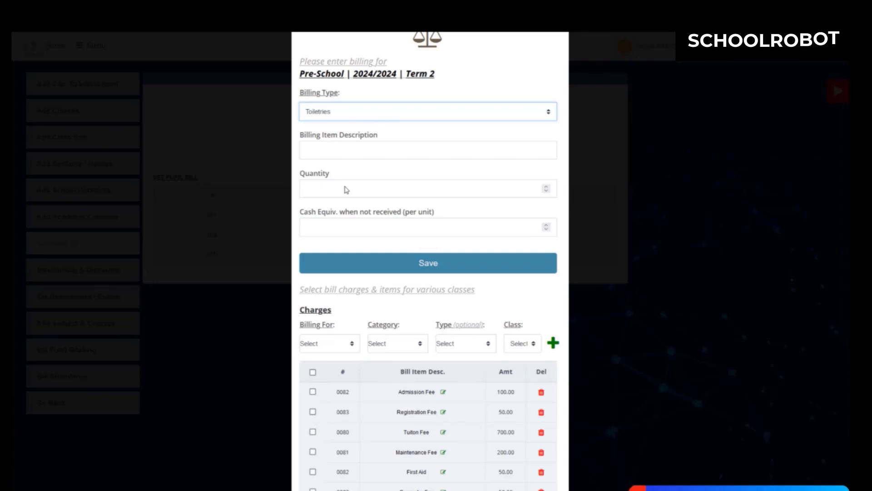
pyautogui.click(346, 148)
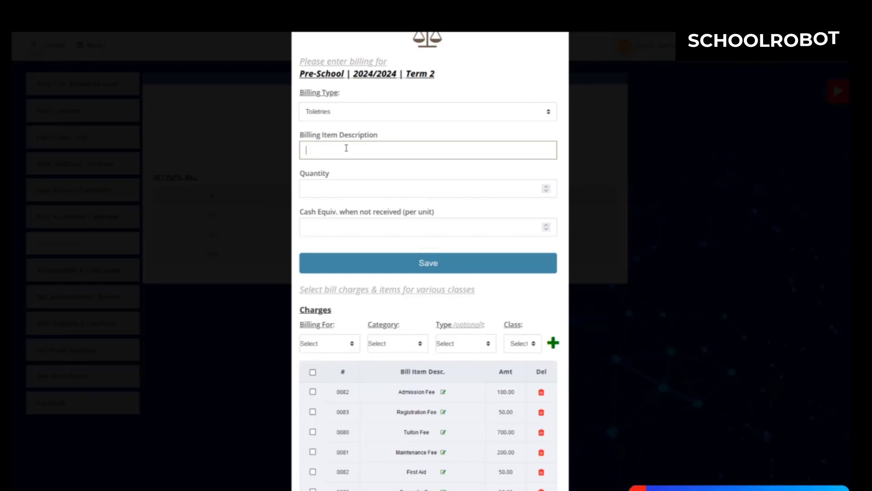
pyautogui.write('Soap')
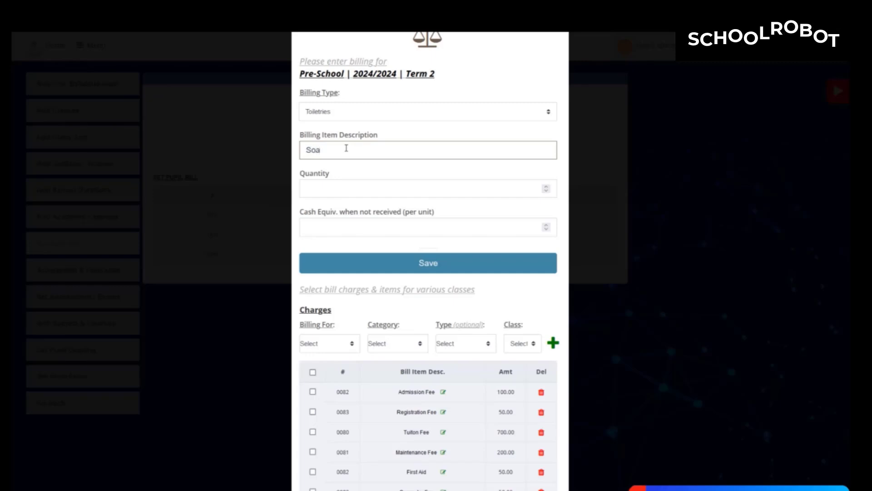
pyautogui.click(355, 187)
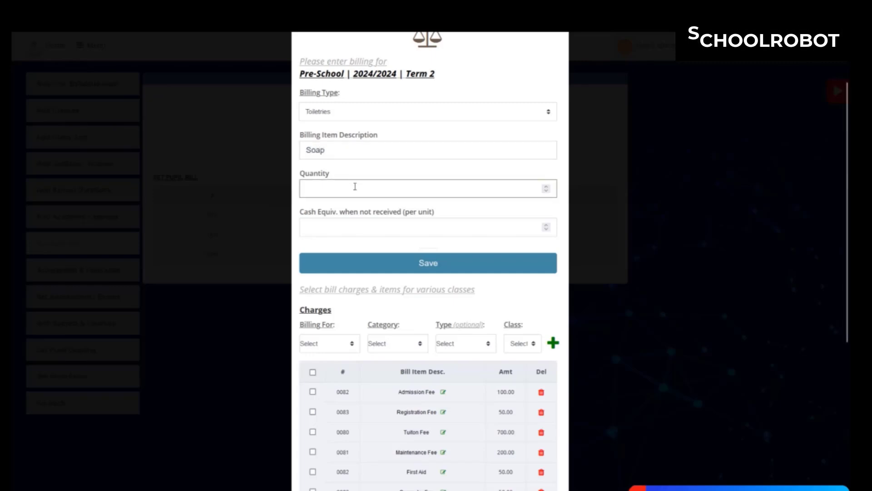
pyautogui.write('2')
pyautogui.click(358, 228)
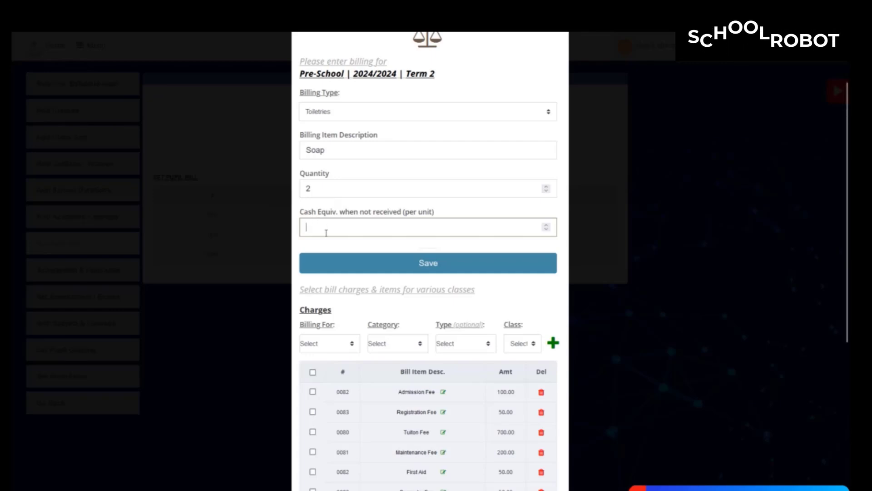
pyautogui.press('Return')
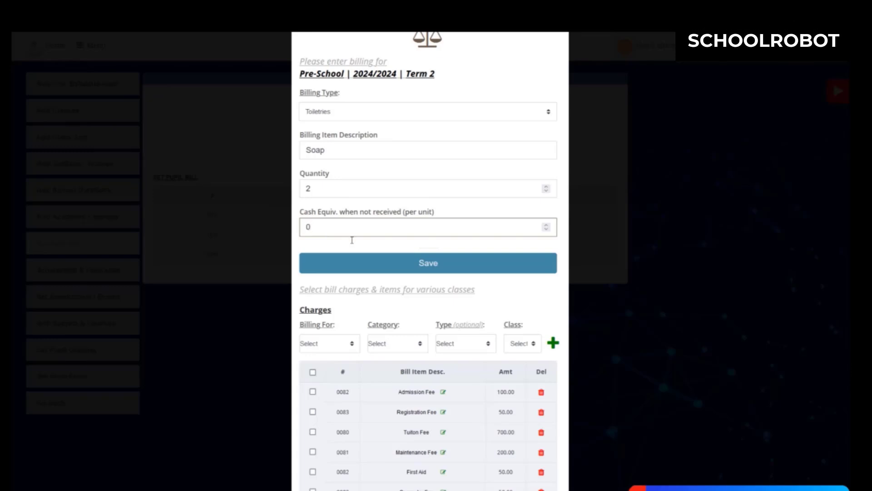
pyautogui.click(408, 267)
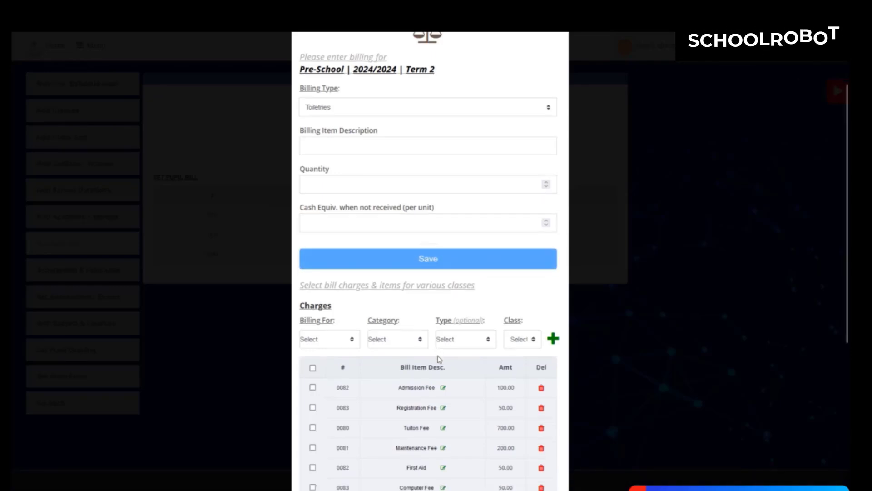
# Add a "Dettol" item under Toiletries with quantity 1 and a cash equivalent of 30 per unit, and save it.
pyautogui.scroll(-2, 439, 359)
pyautogui.scroll(3, 439, 359)
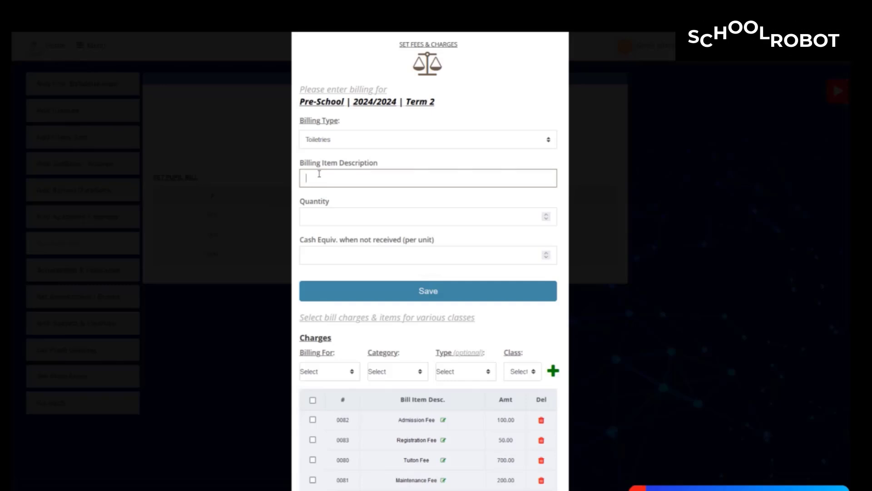
pyautogui.write('Dett')
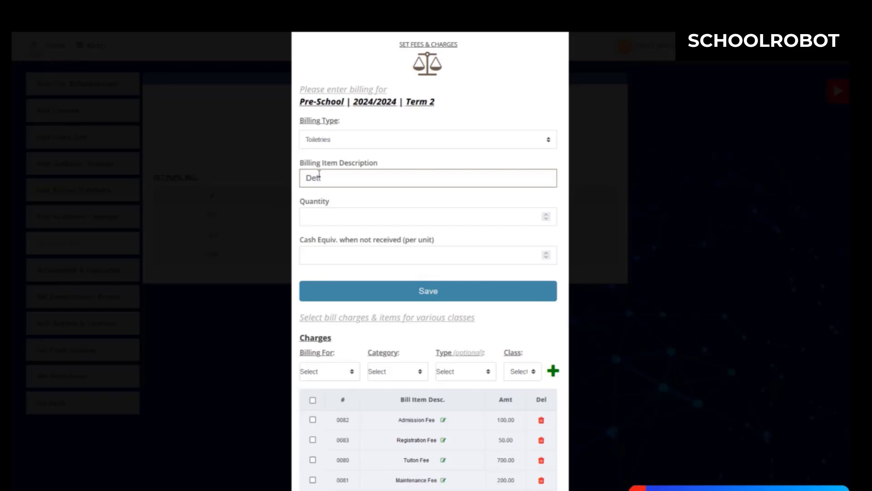
pyautogui.write('ol')
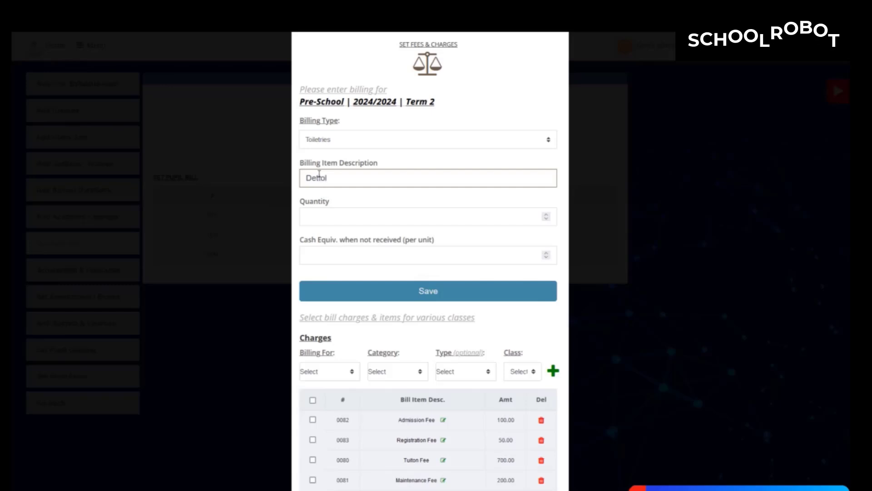
pyautogui.click(321, 218)
pyautogui.click(333, 258)
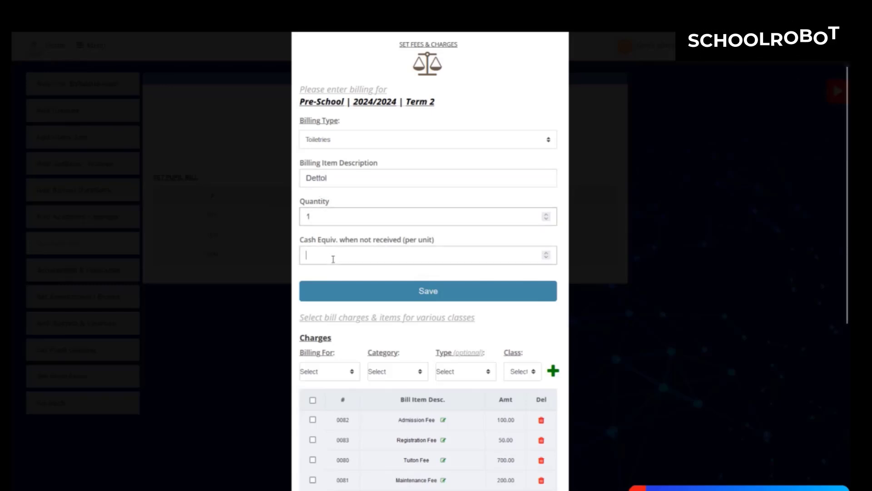
pyautogui.write('30')
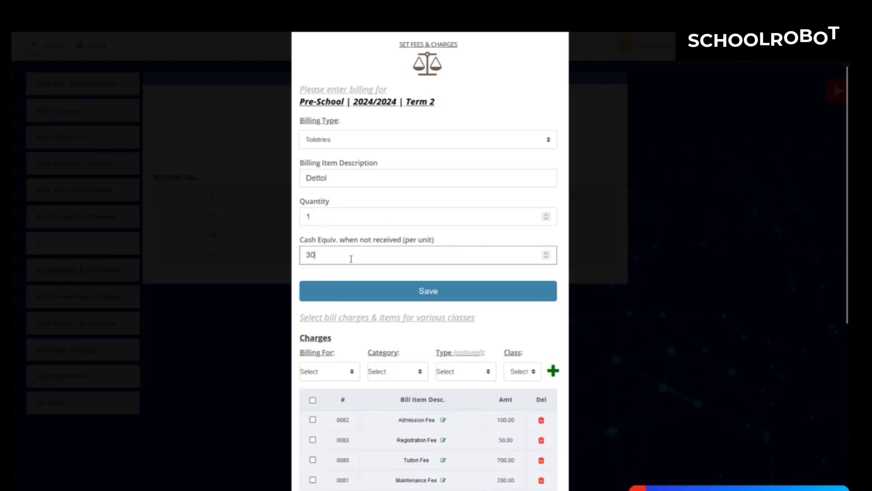
pyautogui.click(415, 300)
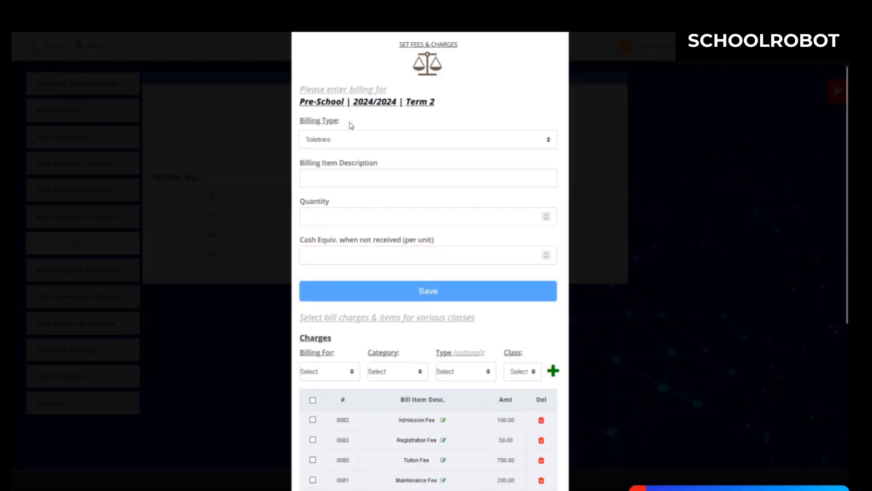
# Switch the billing type to Other Items and save an "Exercise Books" item with 20 units at a price of 2 each.
pyautogui.click(346, 144)
pyautogui.click(340, 229)
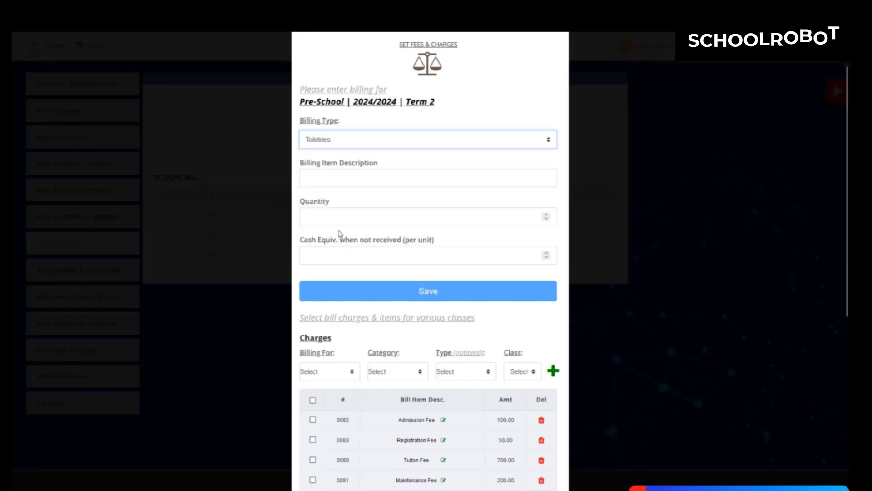
pyautogui.click(371, 174)
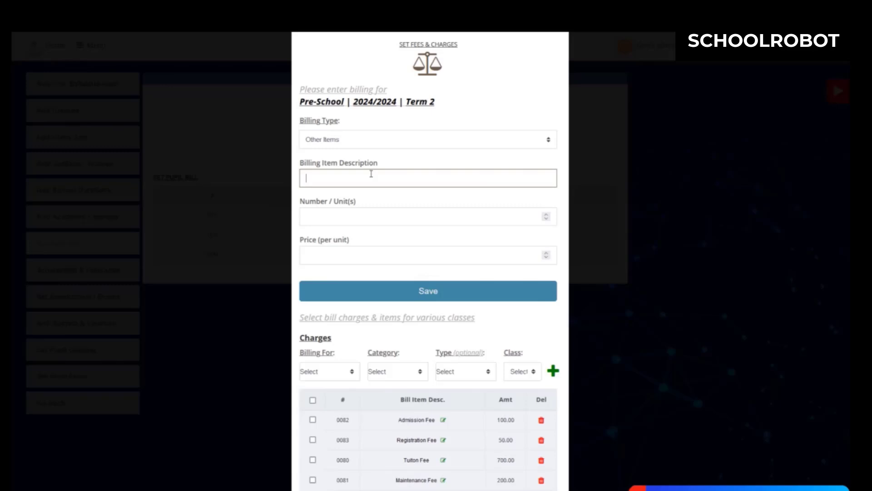
pyautogui.write('Ex')
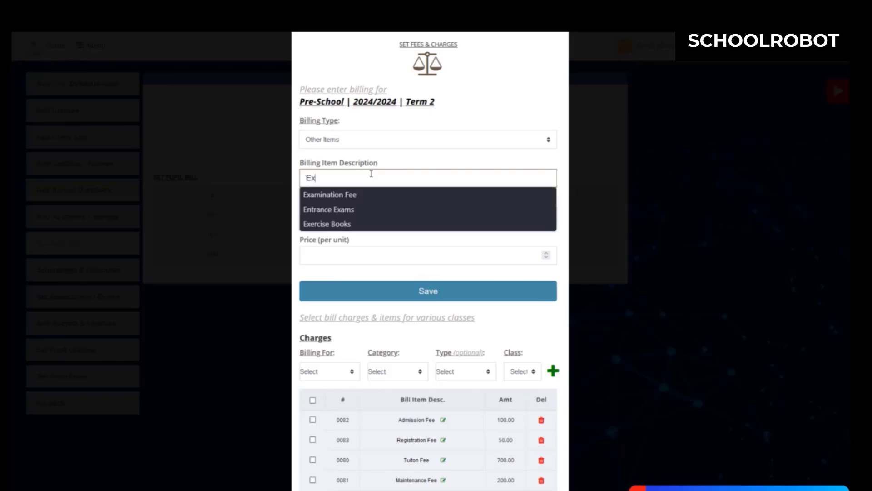
pyautogui.write('e')
pyautogui.click(384, 195)
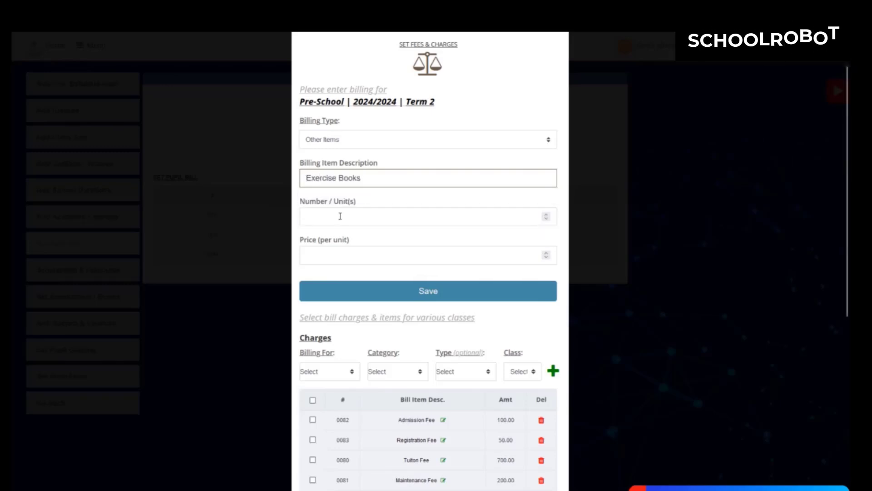
pyautogui.click(338, 217)
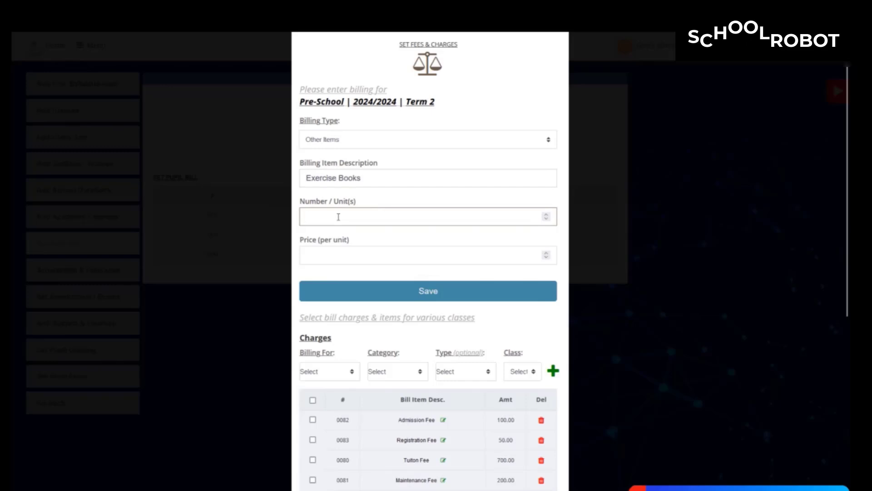
pyautogui.write('20')
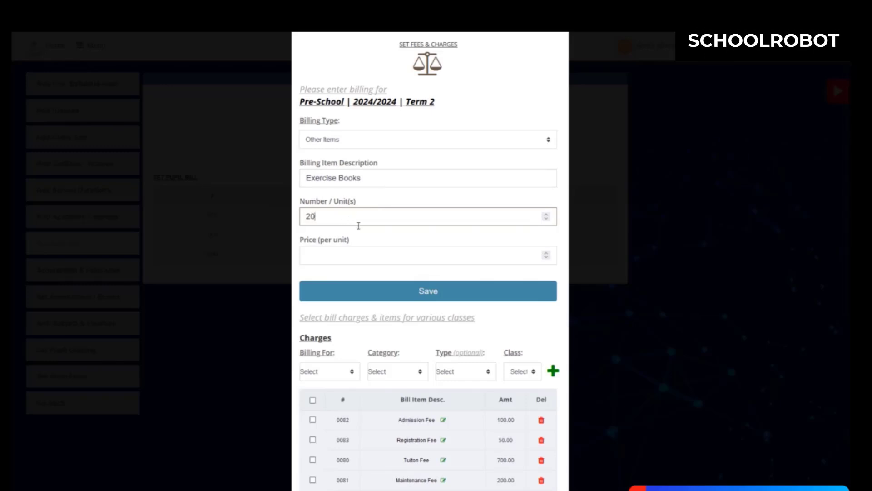
pyautogui.click(327, 260)
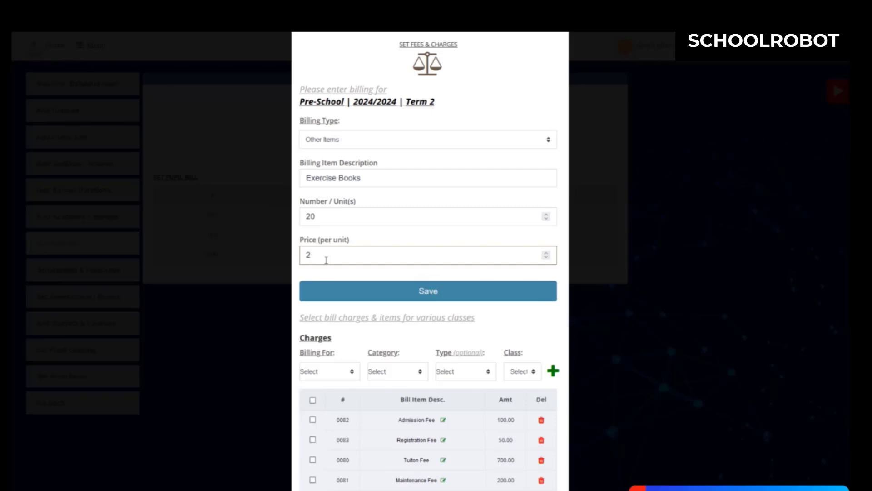
pyautogui.click(354, 291)
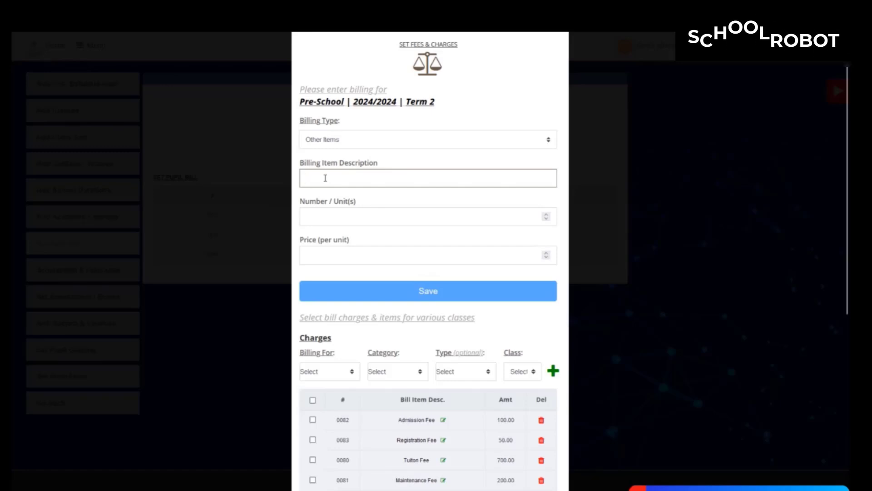
# Add a "Pencils" item under Other Items with 10 units at a price of 1 each, and save it.
pyautogui.write('Pencils')
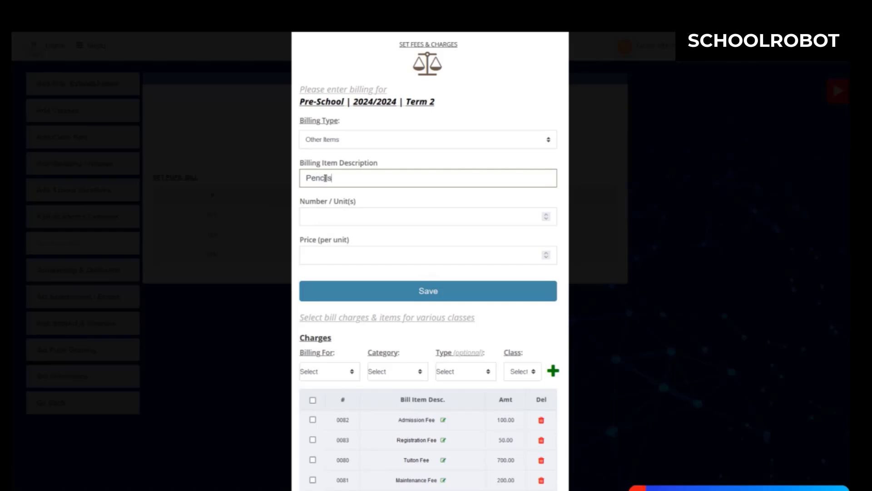
pyautogui.click(329, 217)
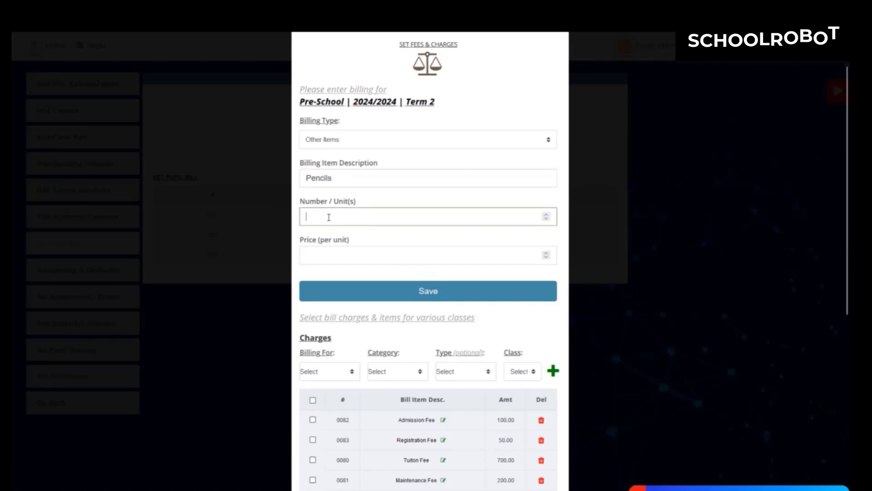
pyautogui.write('10')
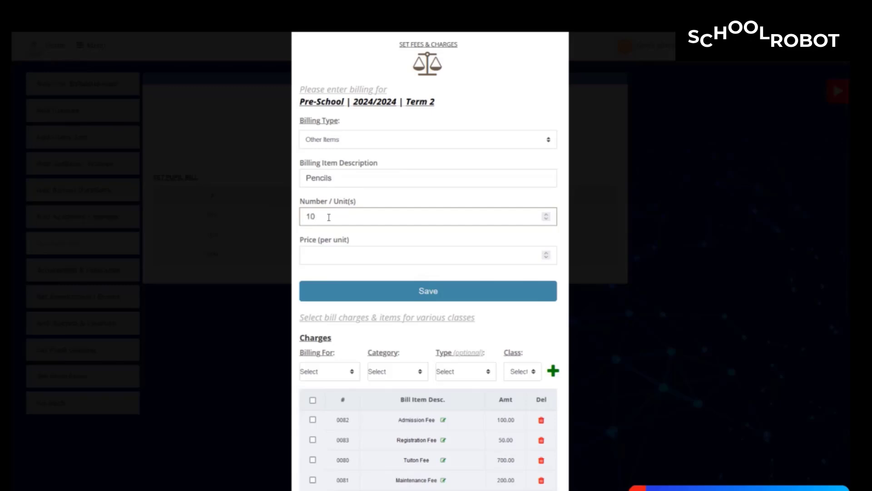
pyautogui.click(321, 263)
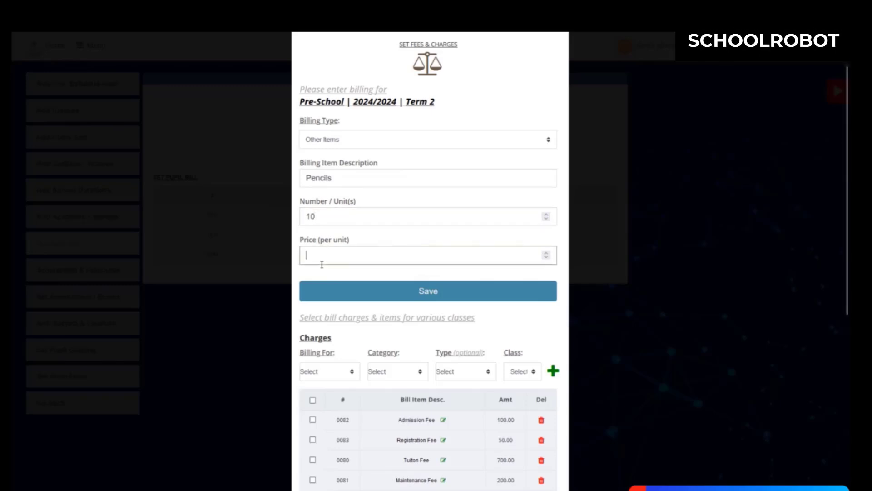
pyautogui.write('1')
pyautogui.click(378, 296)
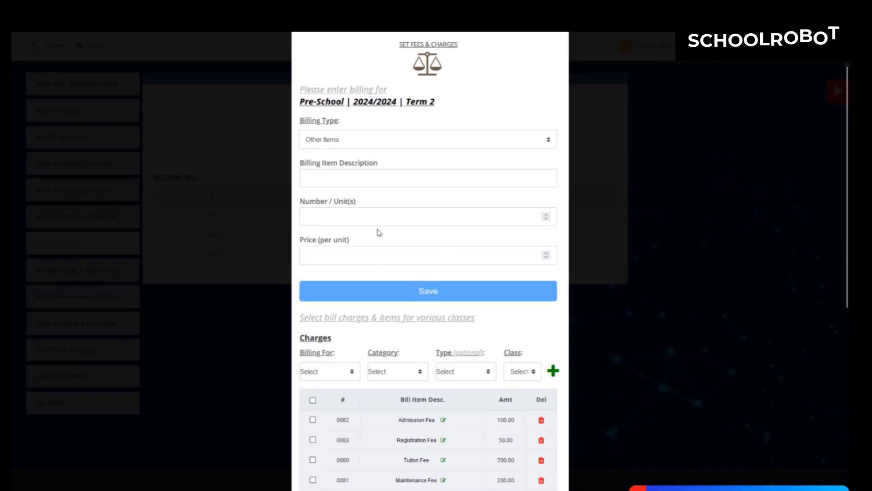
# Switch the billing type to Other Details (Foot Notes).
pyautogui.scroll(1, 394, 218)
pyautogui.click(375, 176)
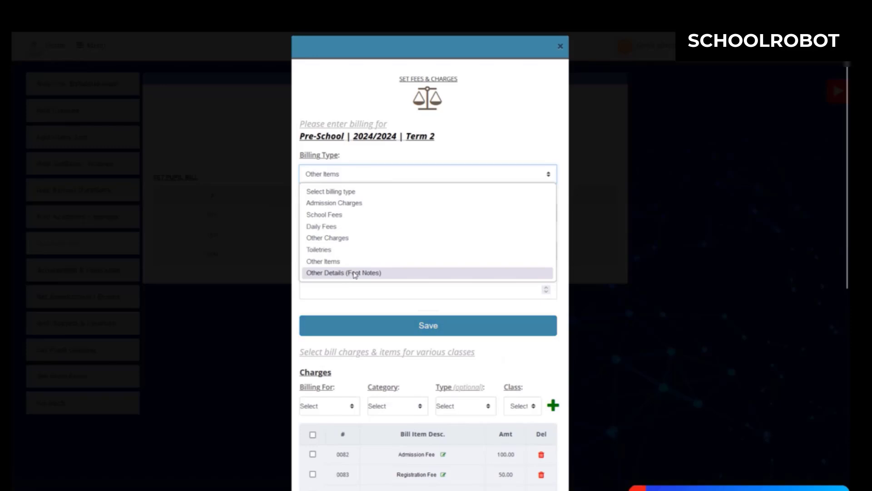
pyautogui.click(355, 273)
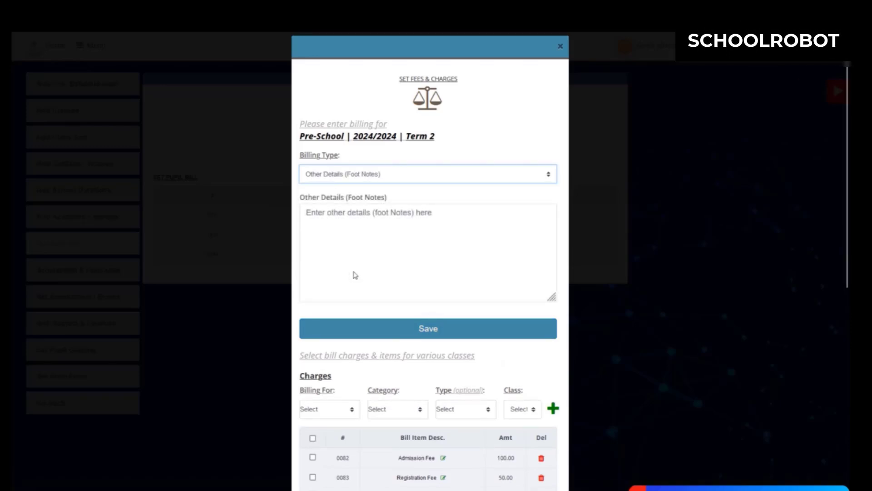
# Write the first foot note: "1. Parents are advised to pay fees through the following channels: Momo, Bank, Shool App (Robocollect)".
pyautogui.click(339, 212)
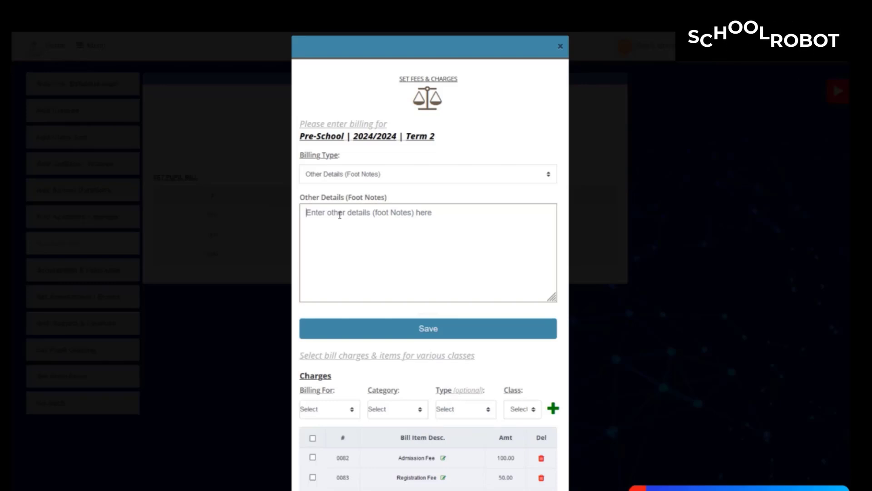
pyautogui.write('1.')
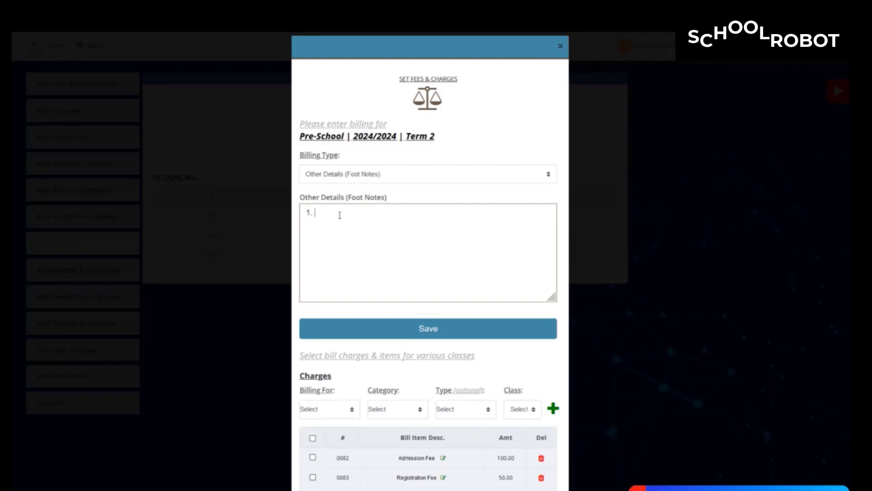
pyautogui.write('Paren')
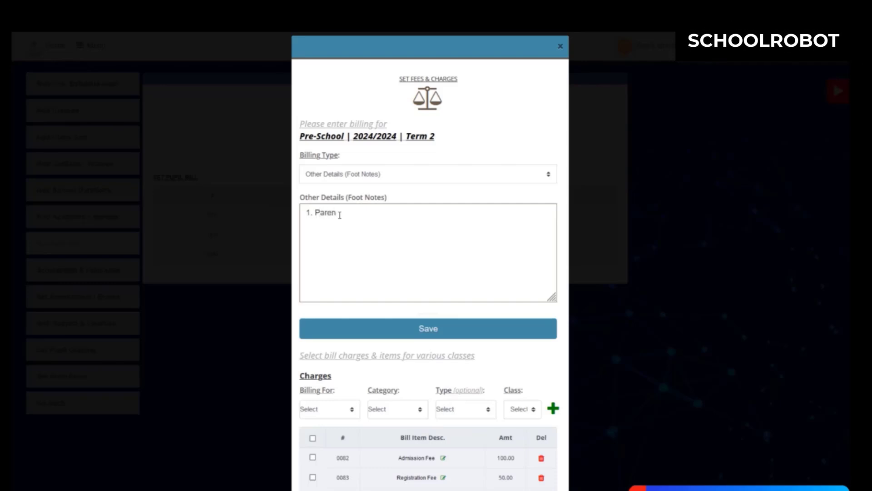
pyautogui.write('ts are adv')
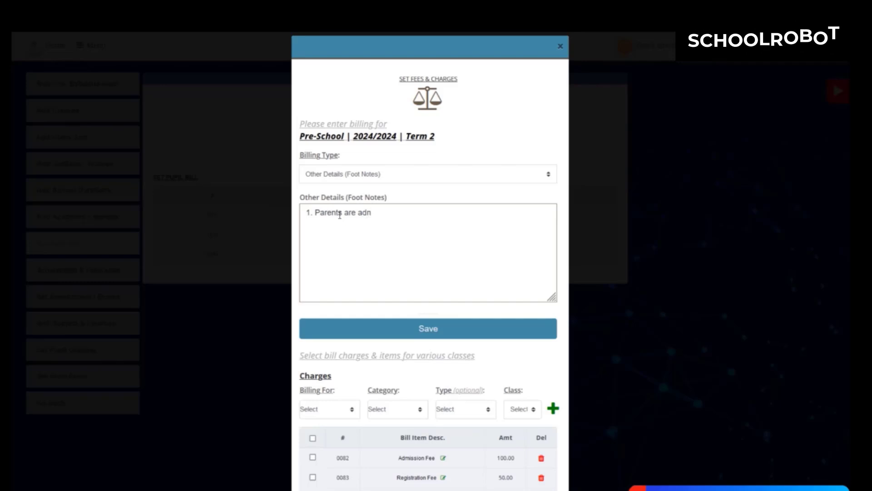
pyautogui.write('ised to ')
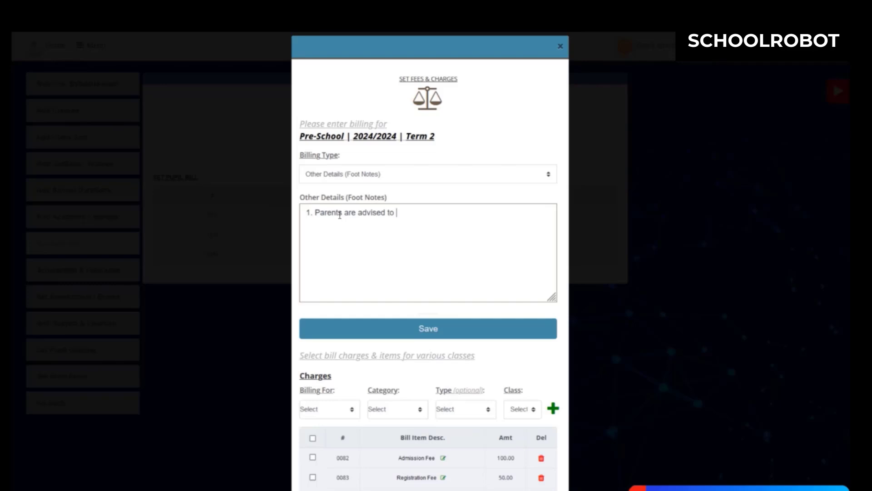
pyautogui.write('pay fees th')
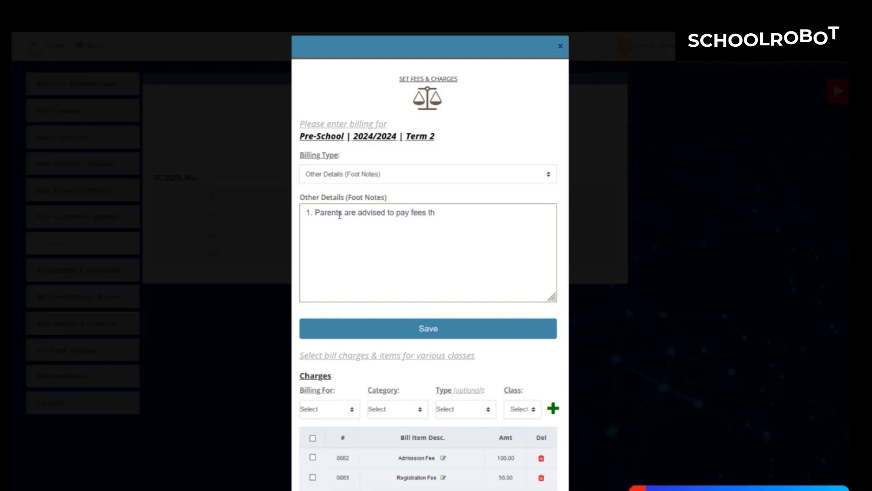
pyautogui.write('rough')
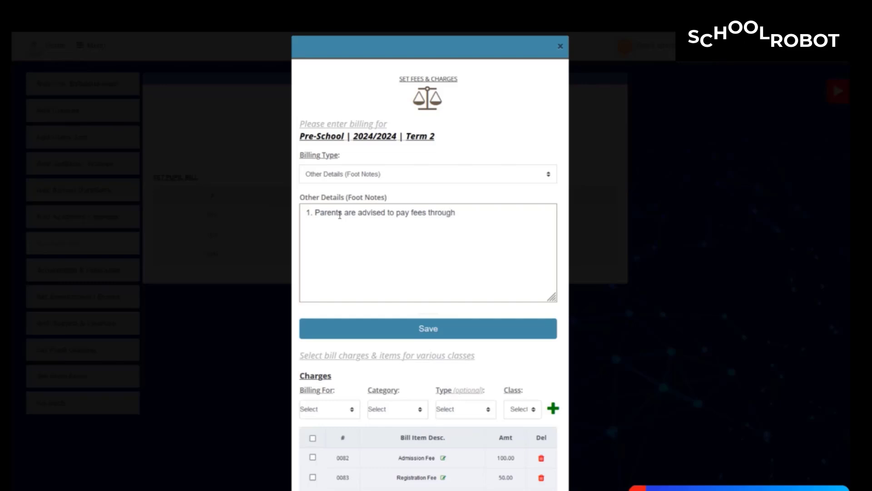
pyautogui.write(' the ')
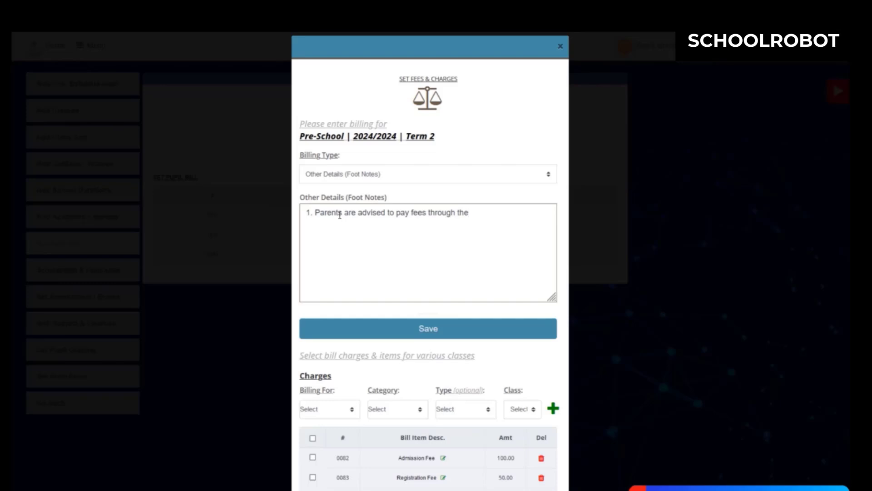
pyautogui.write('fo')
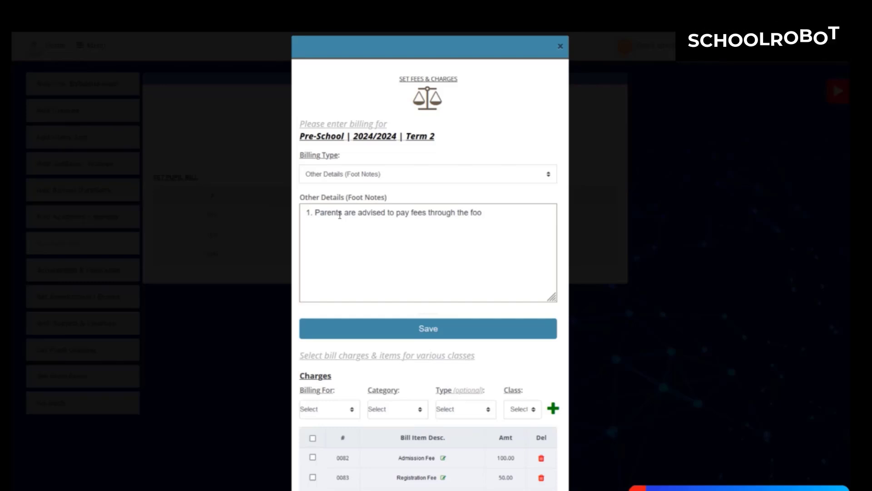
pyautogui.write('llowin')
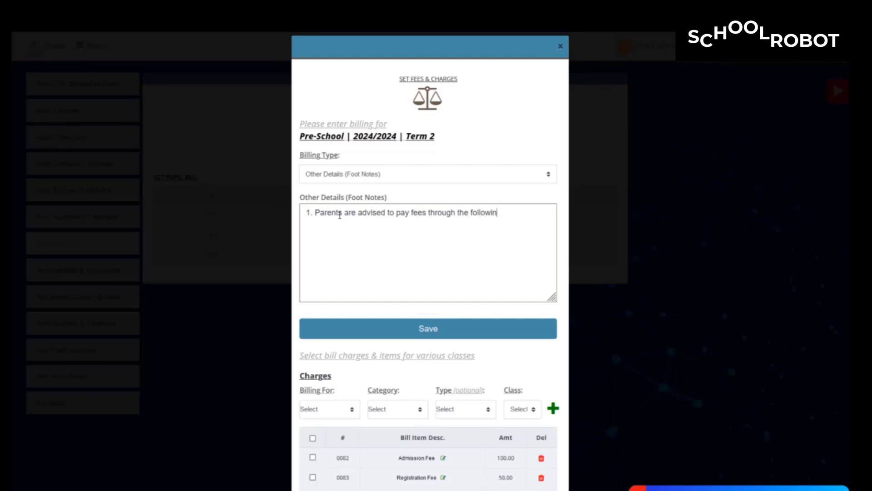
pyautogui.write('g c')
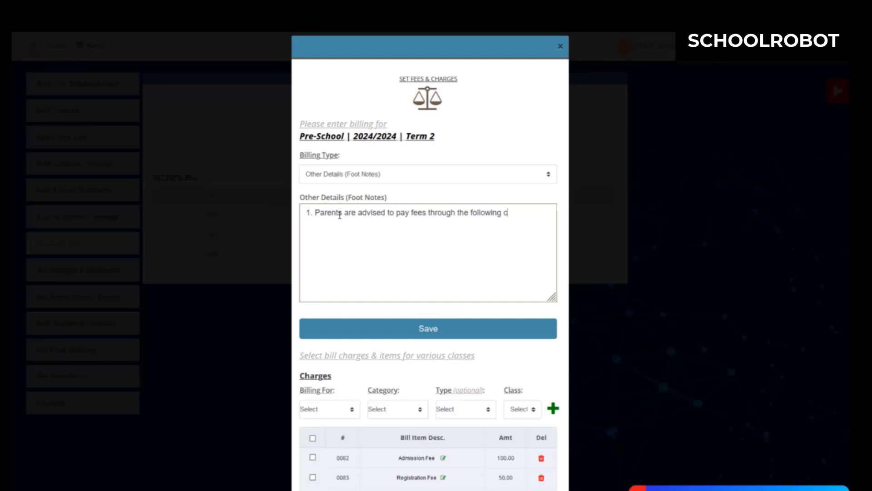
pyautogui.write('hannels')
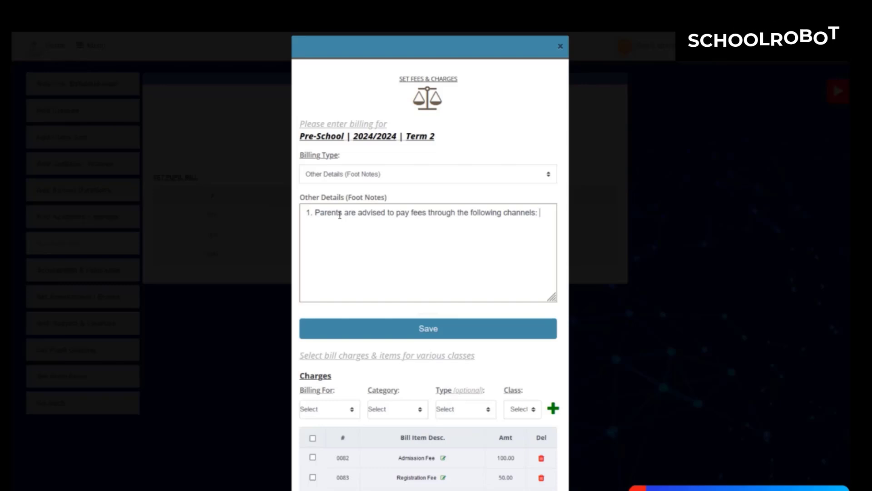
pyautogui.write(': M')
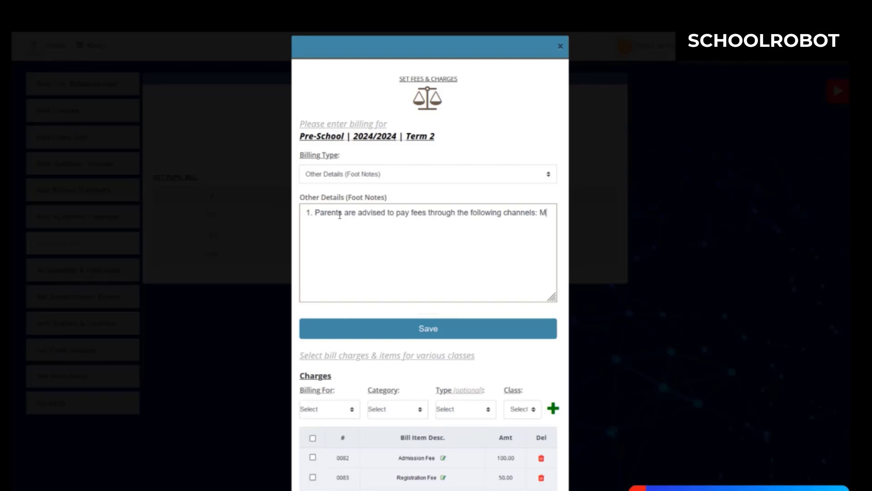
pyautogui.write('o')
pyautogui.write('mo,')
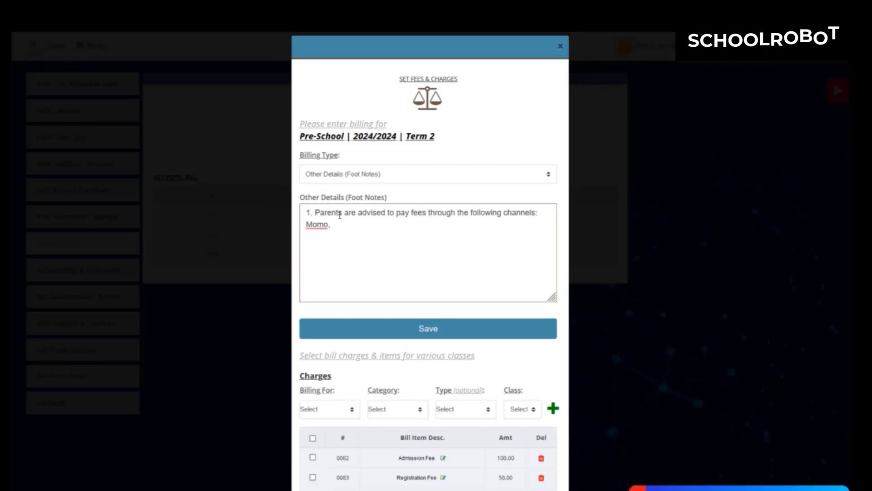
pyautogui.write(' Bank')
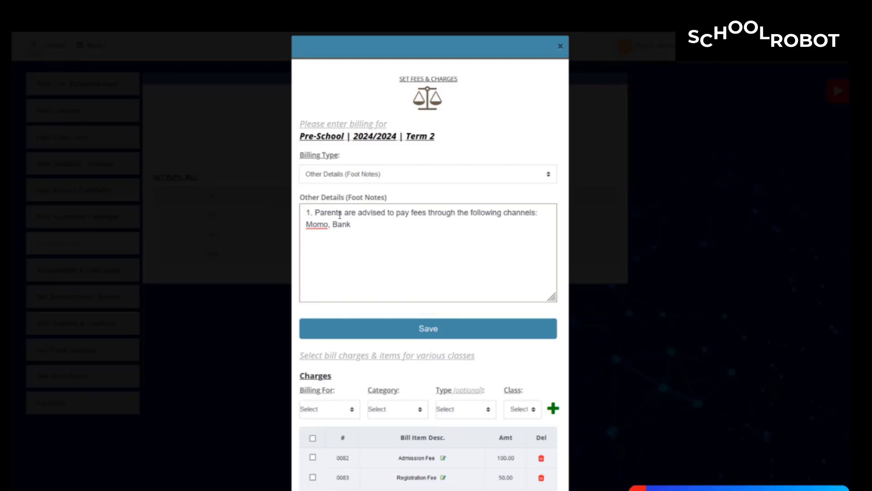
pyautogui.write(',')
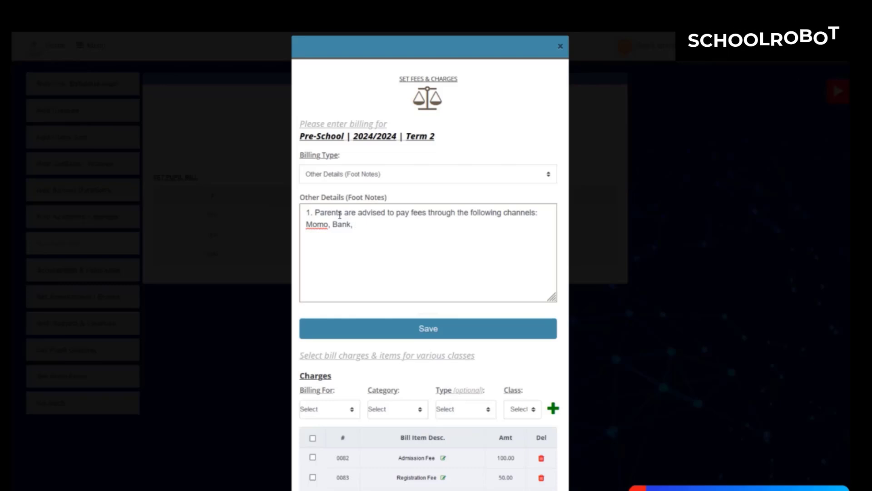
pyautogui.write('S')
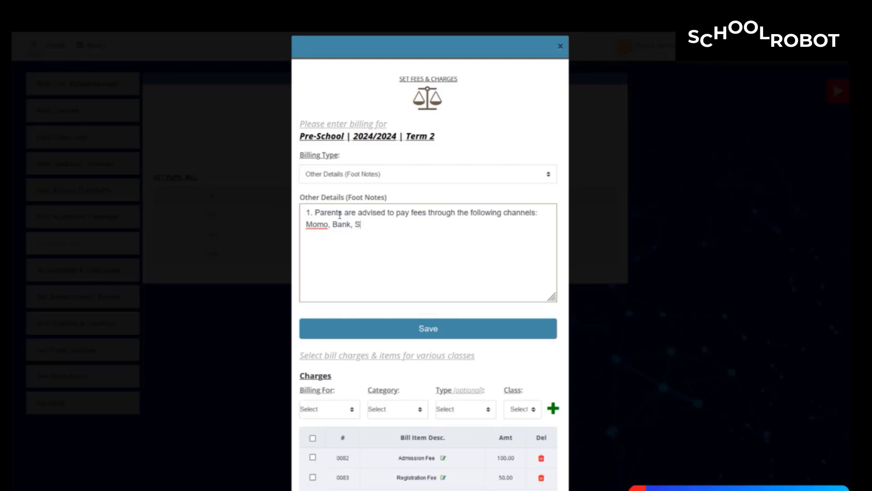
pyautogui.write('hool A')
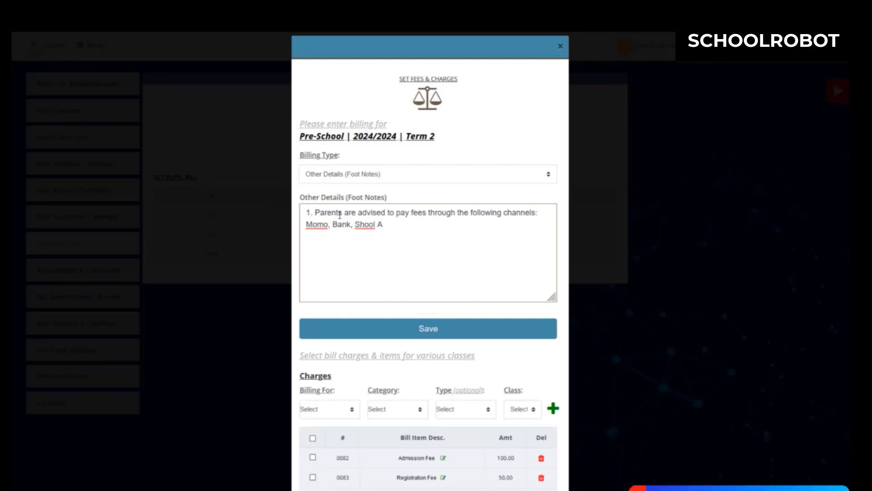
pyautogui.write('pp (Ro')
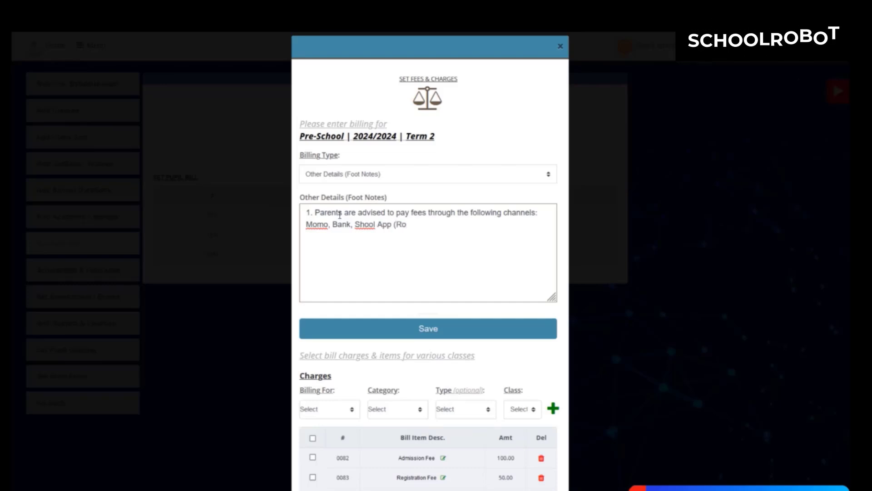
pyautogui.write('bocollect')
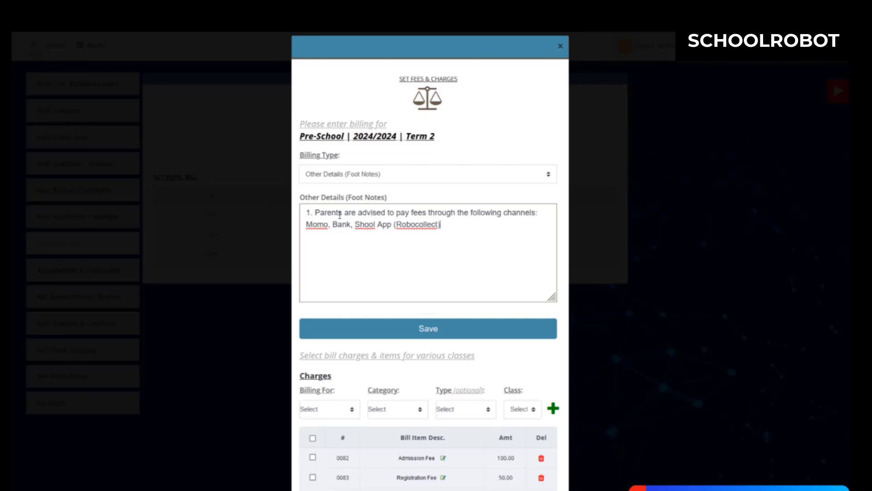
pyautogui.write(')')
# Add a second foot note after a blank line, "2. Fifty percent of fees should be payable on or before reopening", and save the foot notes.
pyautogui.press('Return')
pyautogui.write('2.')
pyautogui.press('BackSpace')
pyautogui.write('Fif')
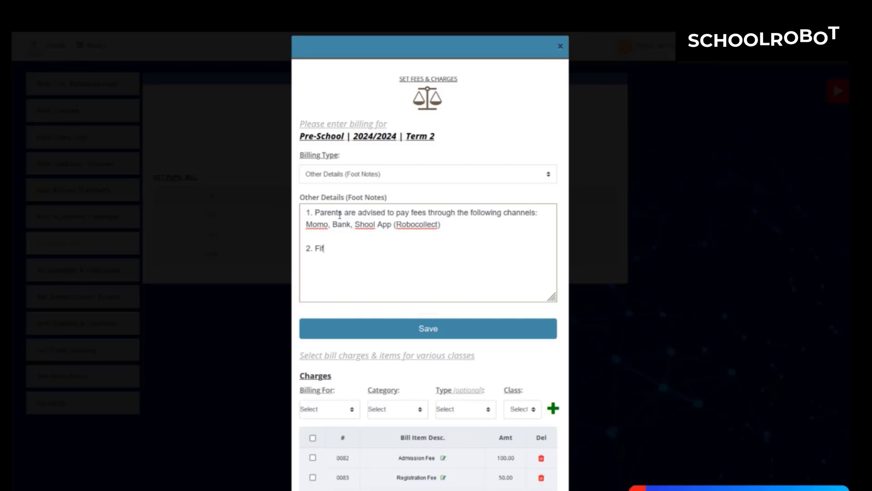
pyautogui.write('ty perc')
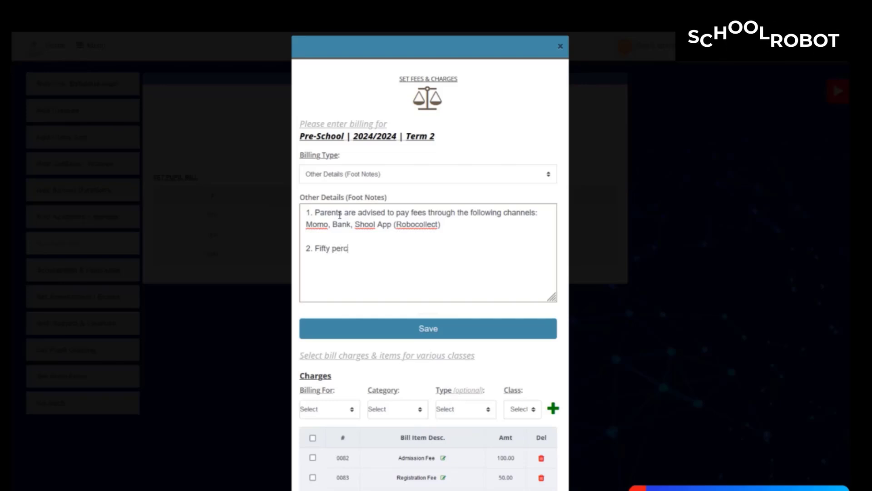
pyautogui.write('ent o')
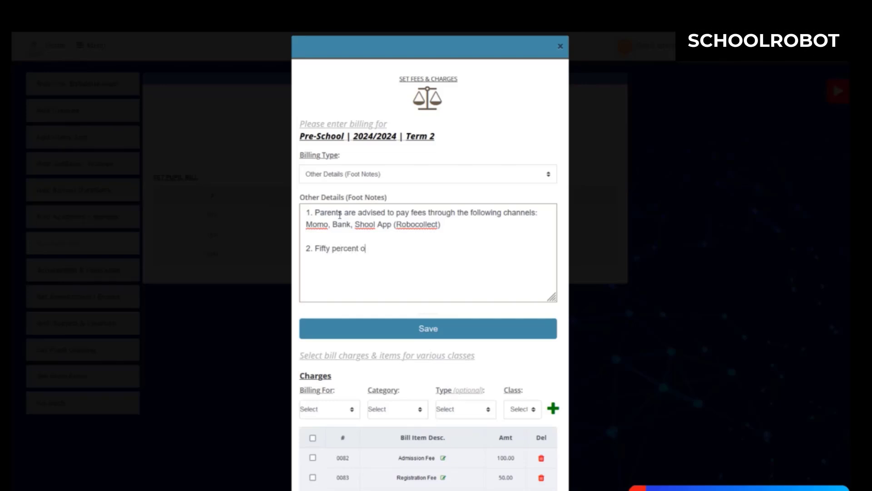
pyautogui.write('f fees sho')
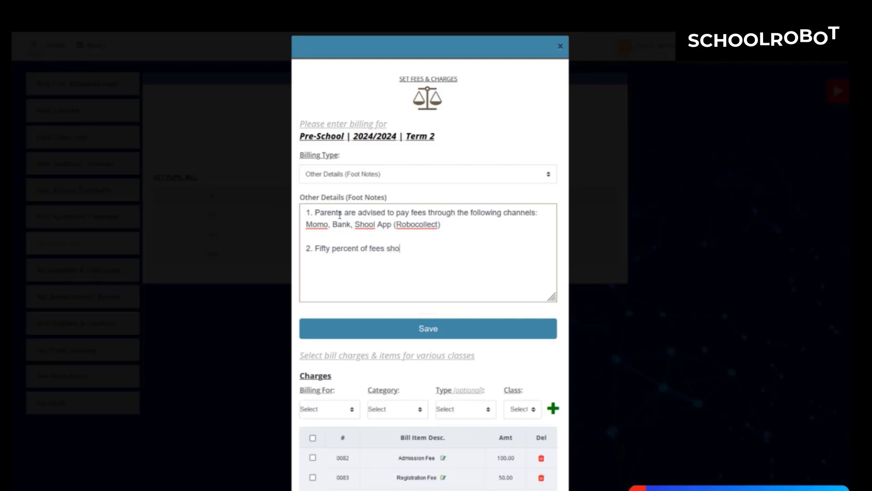
pyautogui.write('uld')
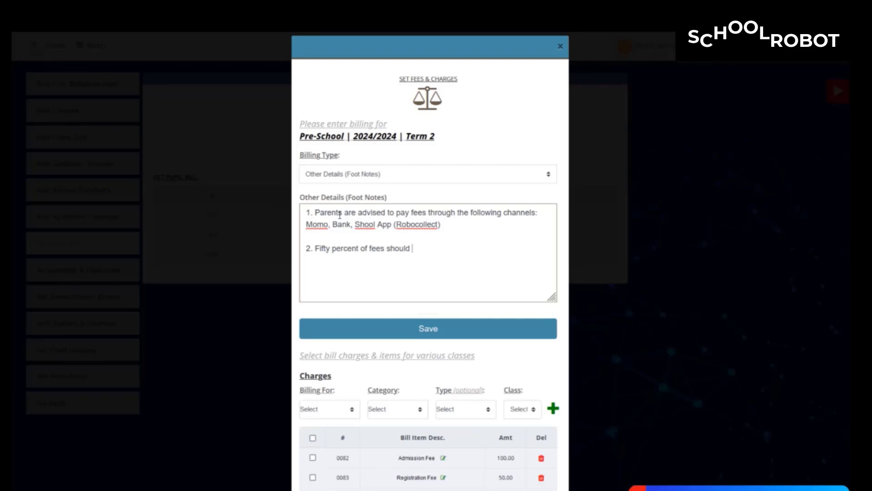
pyautogui.write(' be paya')
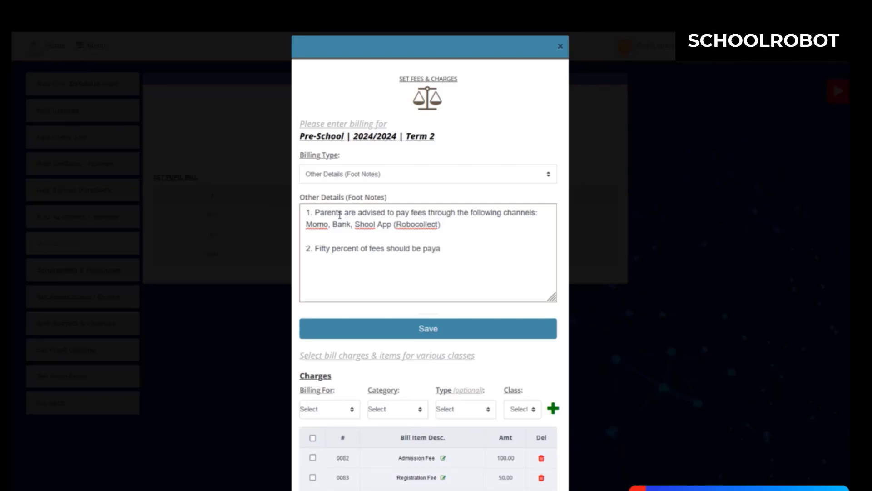
pyautogui.write('ble on or be')
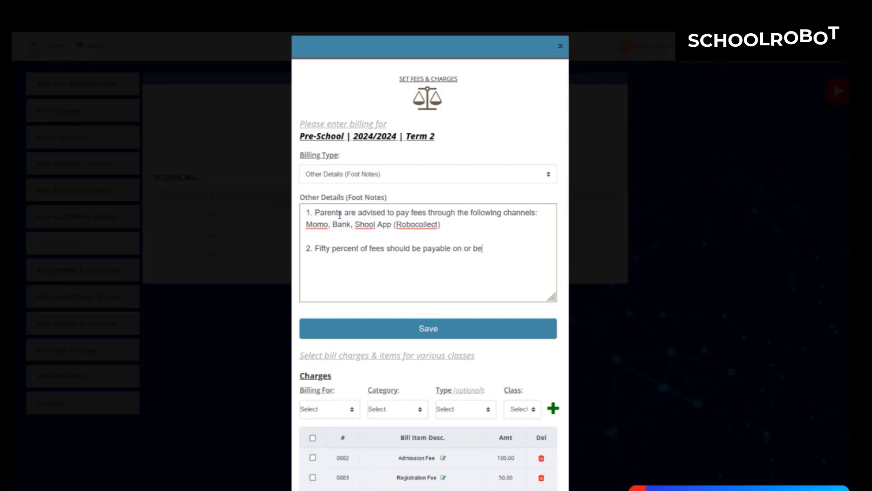
pyautogui.write('fo')
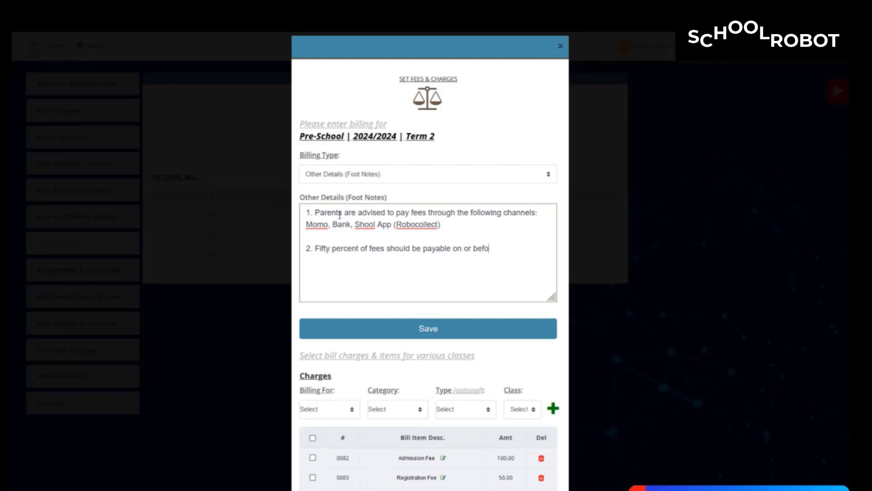
pyautogui.write('re re')
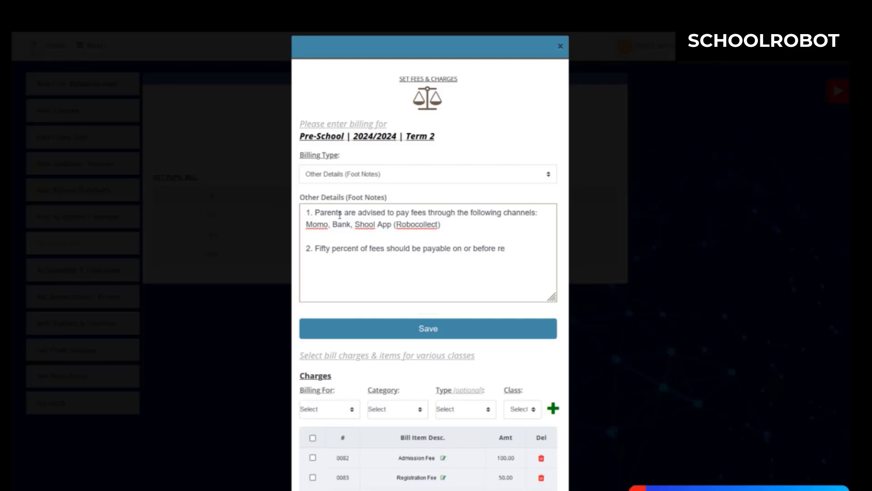
pyautogui.write('opening')
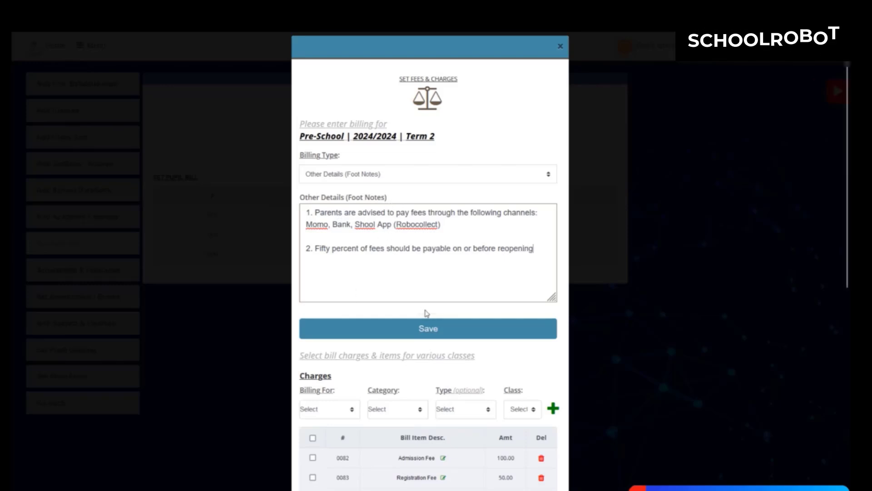
pyautogui.click(432, 330)
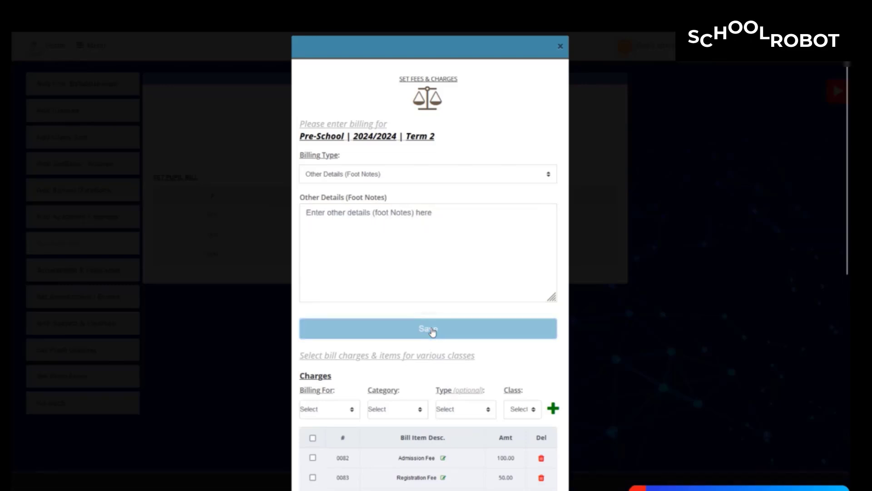
pyautogui.scroll(-8, 397, 383)
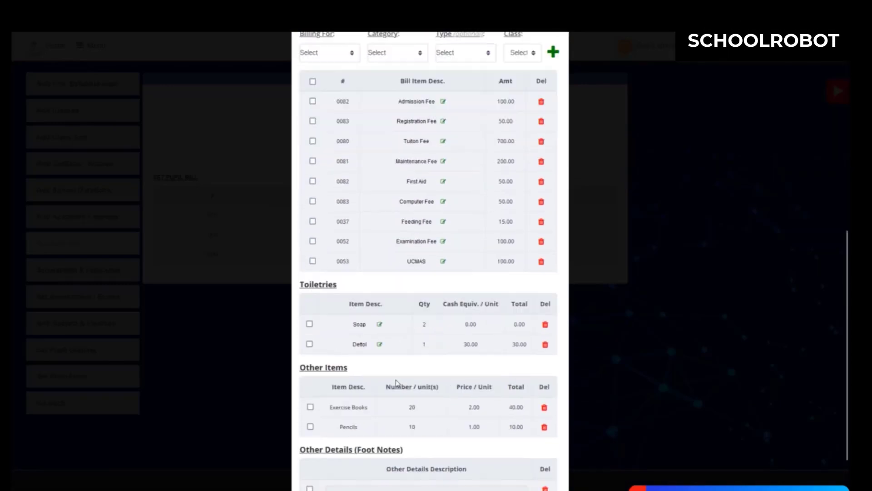
pyautogui.scroll(3, 398, 384)
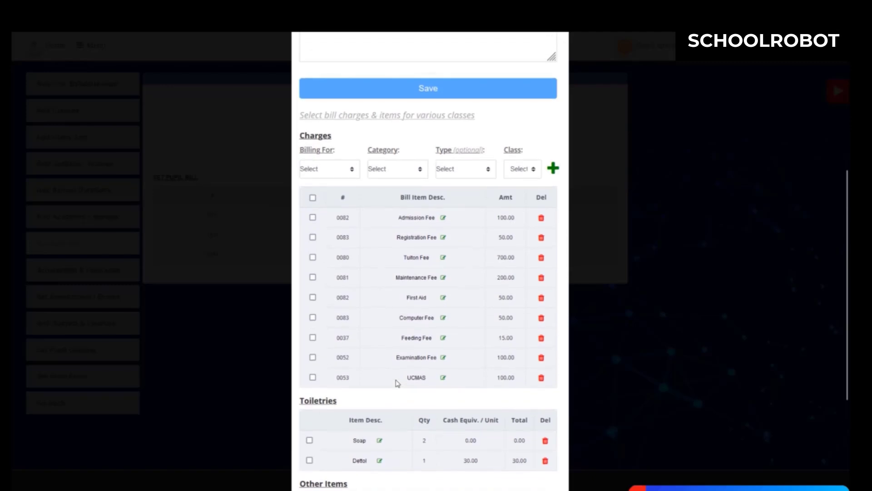
# Set the charges selection to bill New Admissions in the Day Students category, leaving the optional type unselected.
pyautogui.scroll(2, 397, 384)
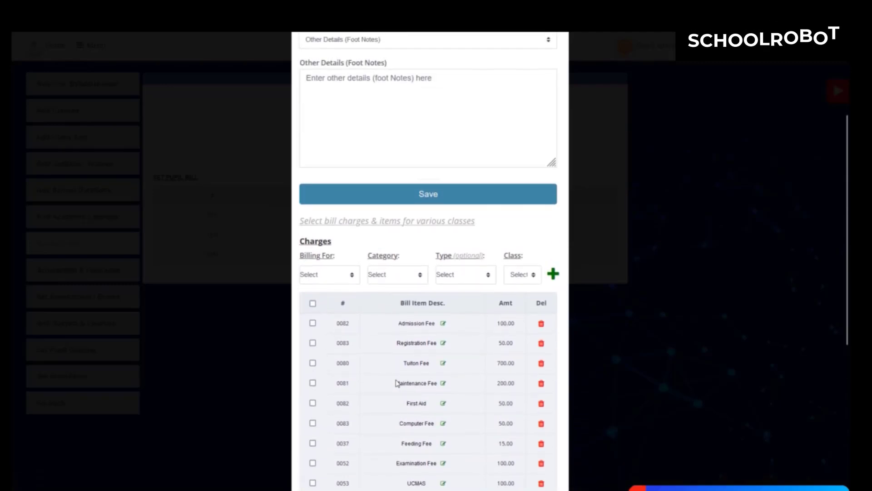
pyautogui.scroll(2, 397, 383)
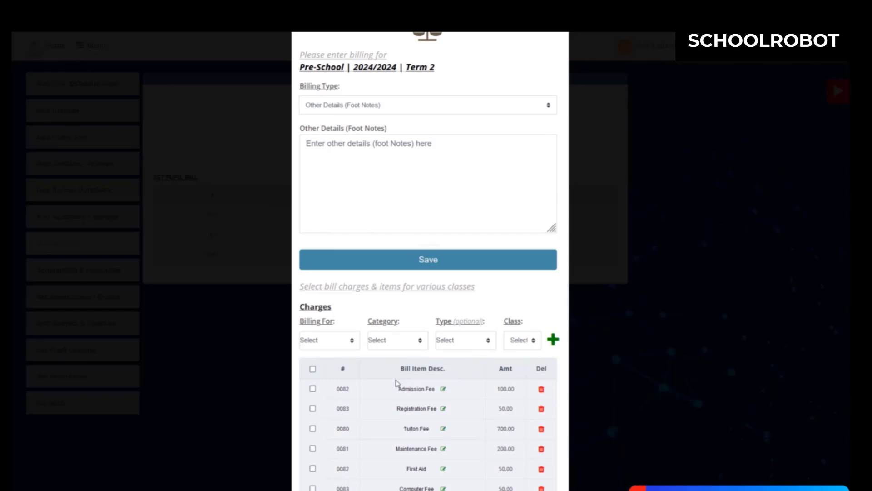
pyautogui.click(353, 341)
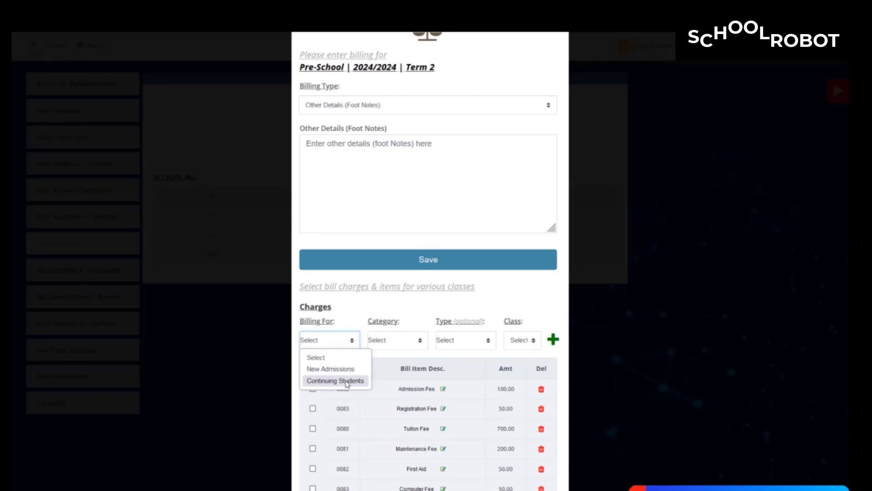
pyautogui.click(342, 371)
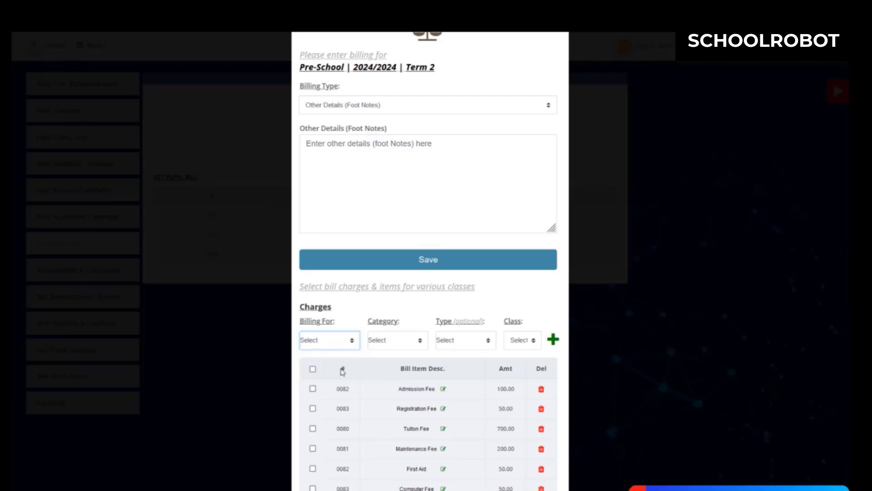
pyautogui.click(386, 348)
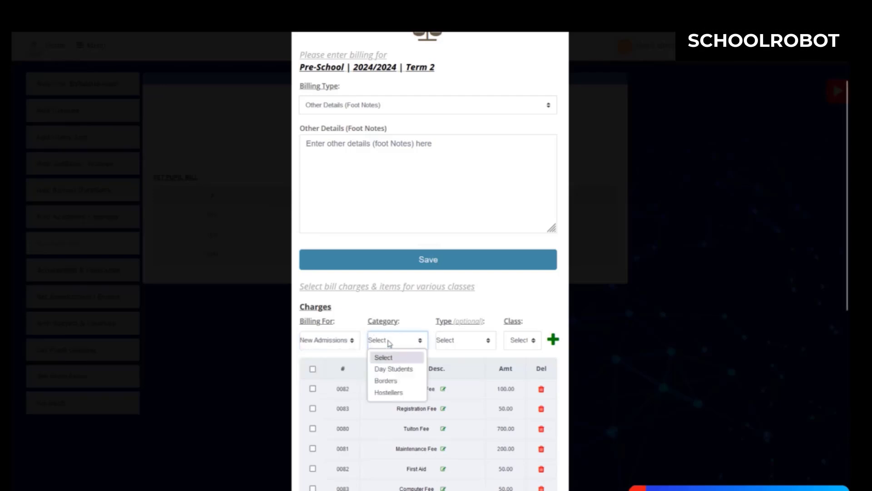
pyautogui.click(400, 370)
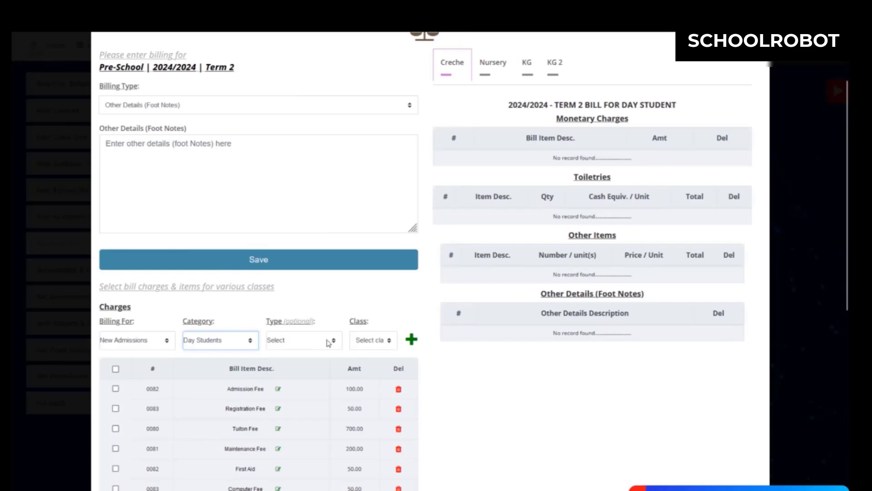
pyautogui.click(328, 343)
pyautogui.click(349, 341)
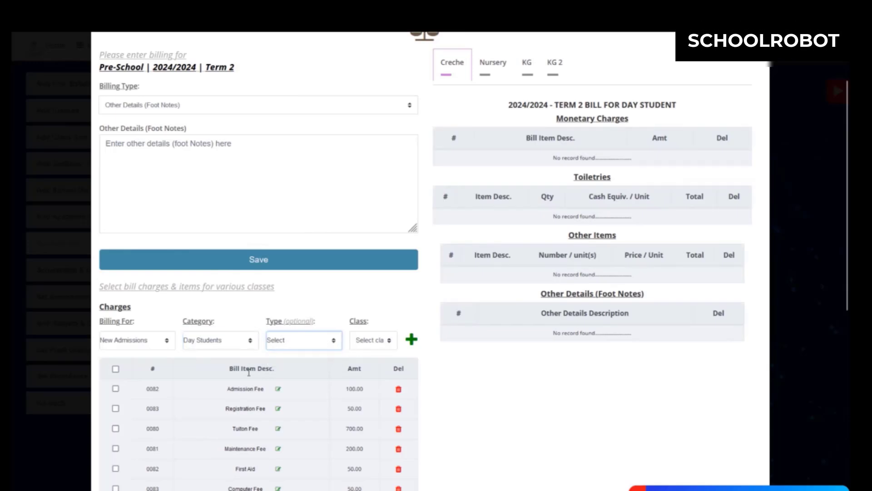
# Select all bill charges and items and add them to the Creche class bill.
pyautogui.scroll(-3, 249, 372)
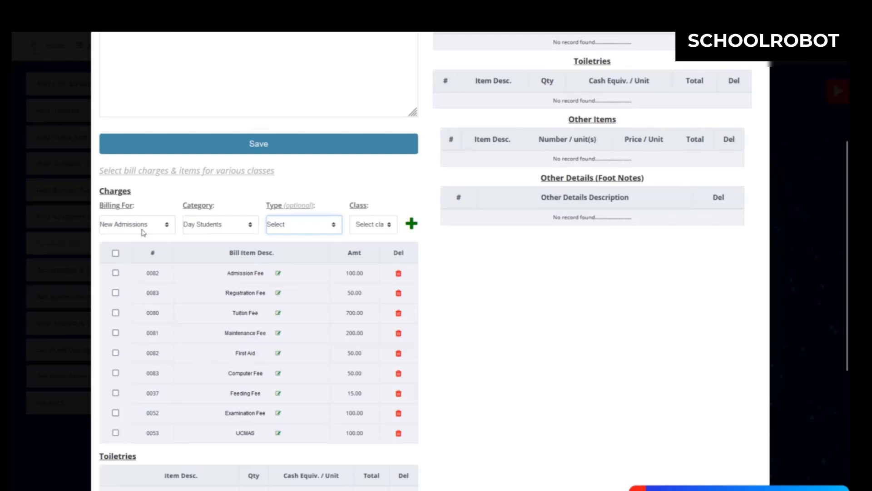
pyautogui.click(115, 273)
pyautogui.click(115, 293)
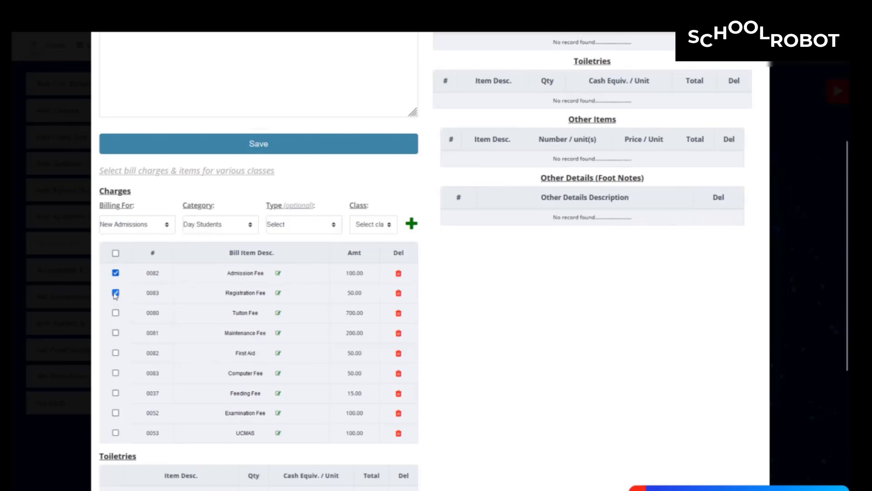
pyautogui.click(116, 254)
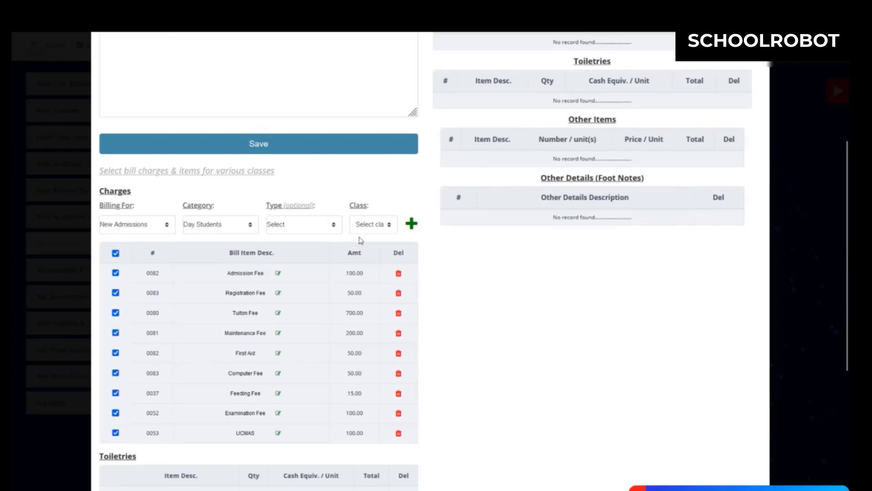
pyautogui.click(382, 225)
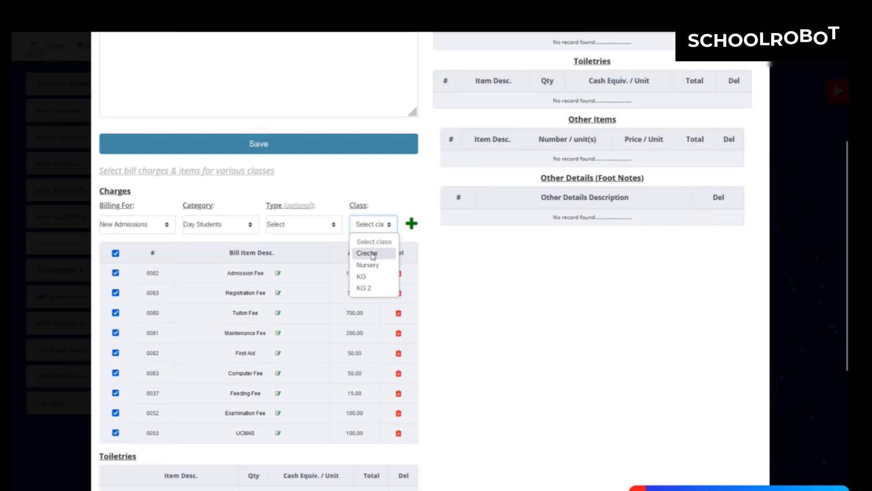
pyautogui.click(365, 252)
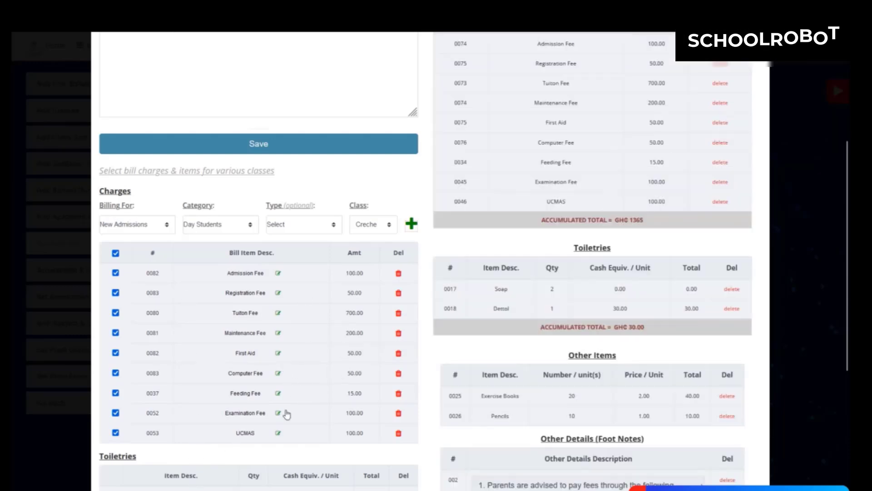
pyautogui.scroll(-2, 286, 414)
pyautogui.scroll(1, 286, 414)
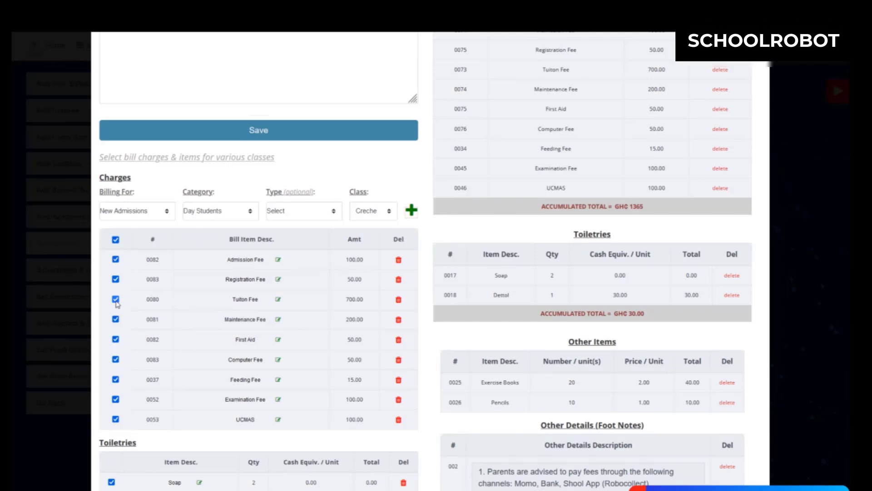
# Add the selected bill charges and items to the Nursery class.
pyautogui.scroll(3, 414, 222)
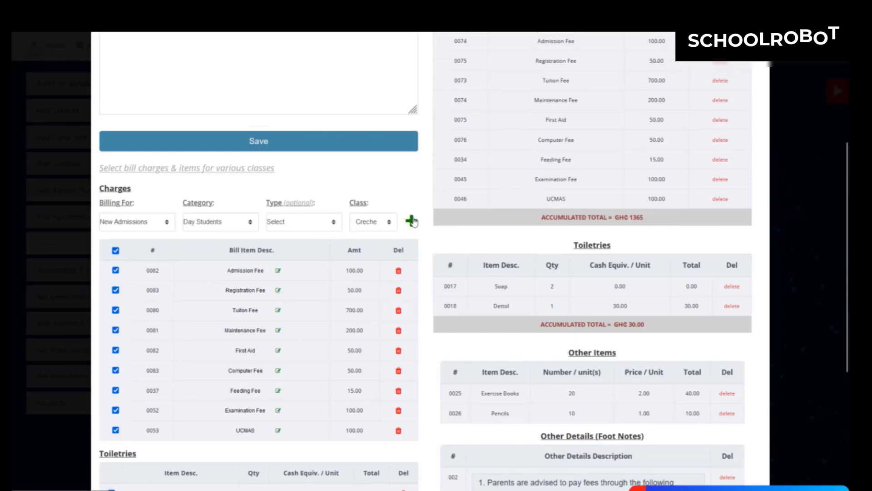
pyautogui.scroll(-1, 414, 222)
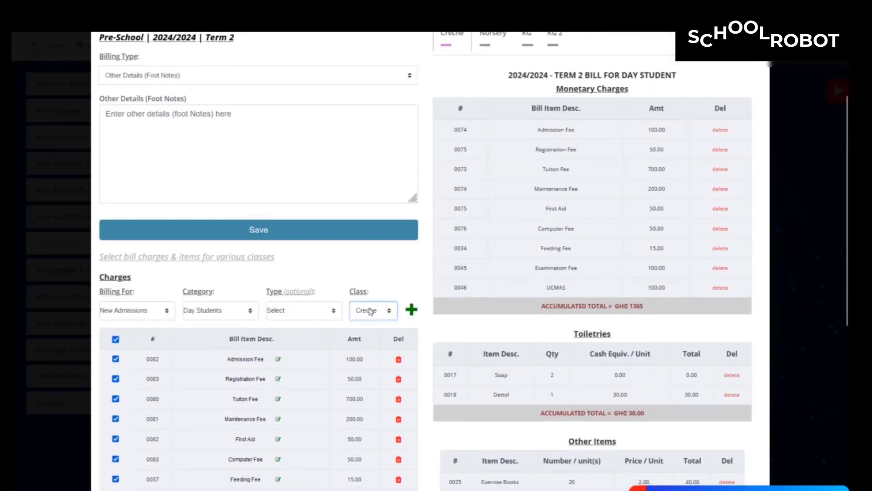
pyautogui.click(373, 310)
pyautogui.click(367, 351)
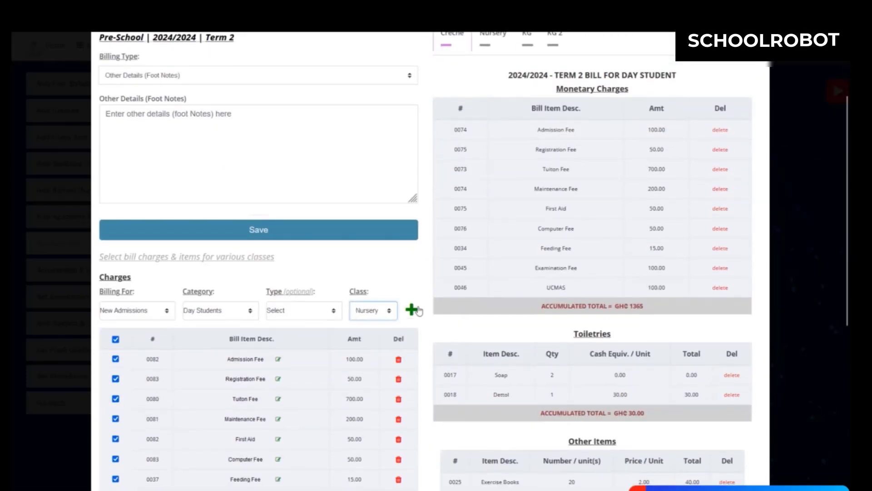
# Add the selected bill charges and items to the KG class and review the KG bill.
pyautogui.click(369, 316)
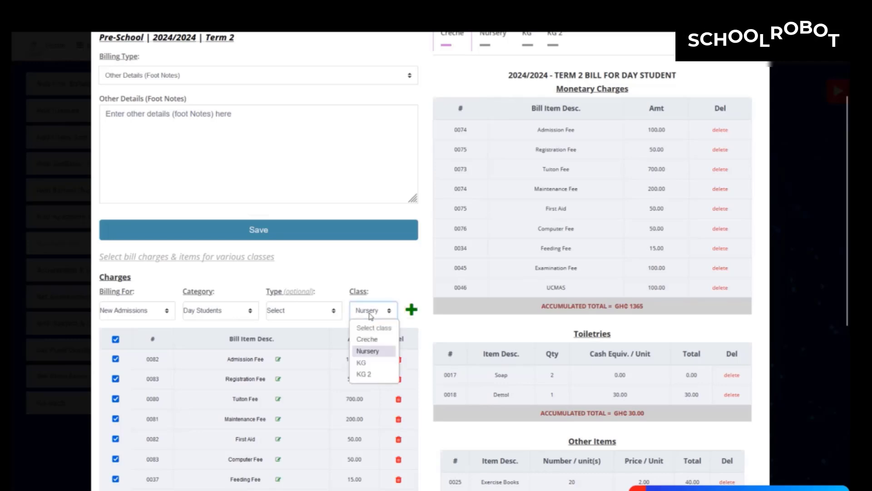
pyautogui.click(366, 363)
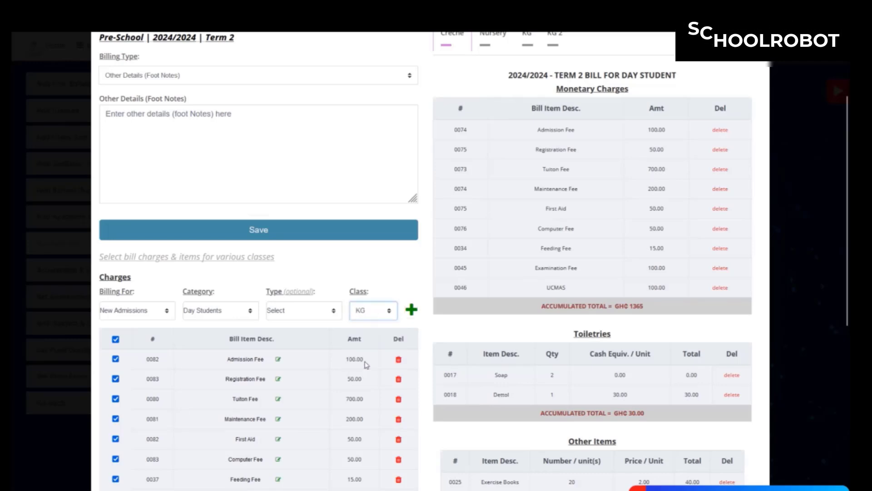
pyautogui.click(411, 313)
pyautogui.scroll(2, 464, 224)
pyautogui.click(486, 153)
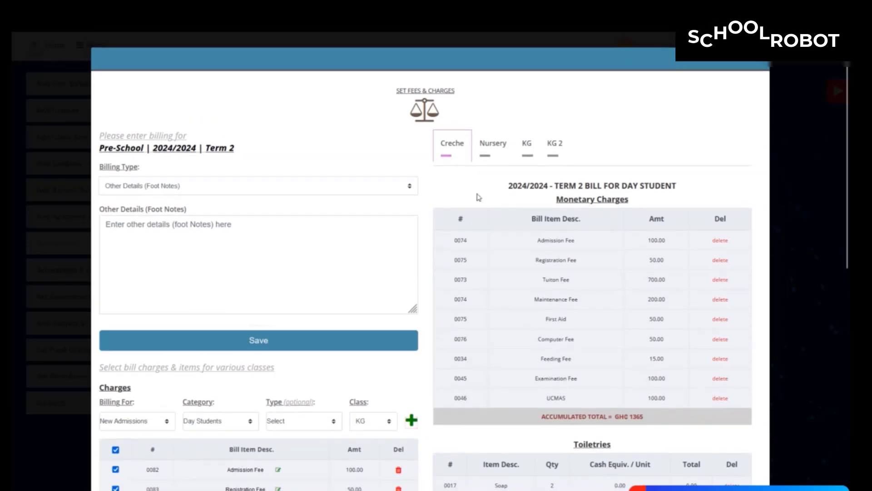
pyautogui.click(527, 153)
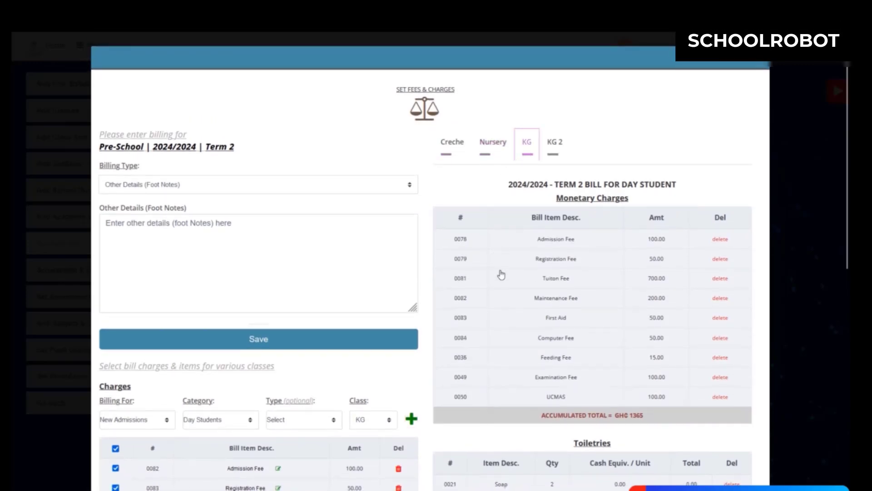
pyautogui.scroll(-2, 501, 275)
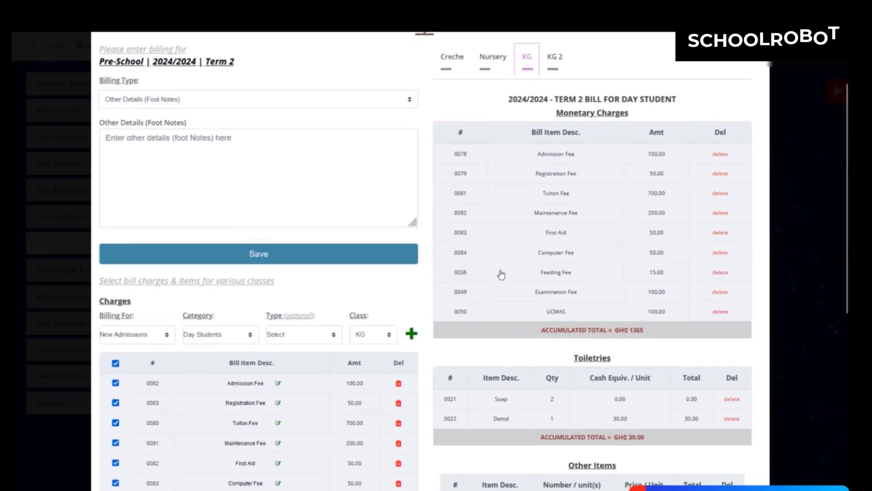
pyautogui.scroll(-1, 501, 274)
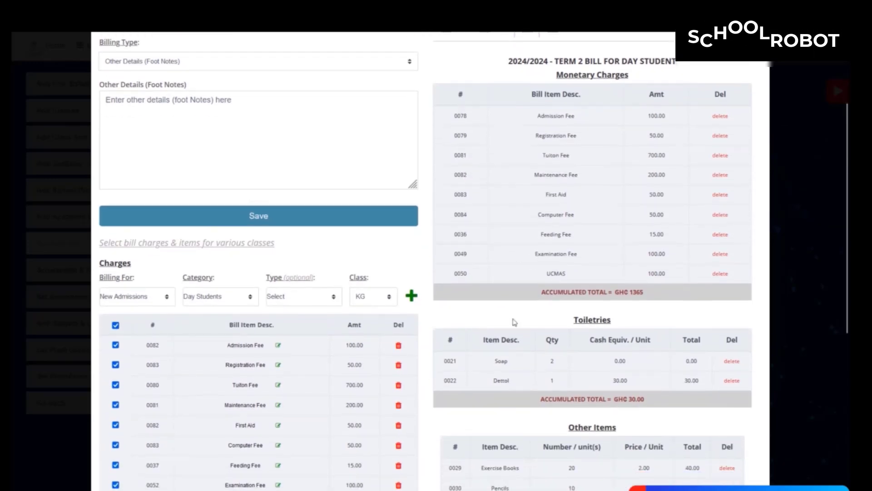
pyautogui.scroll(1, 512, 285)
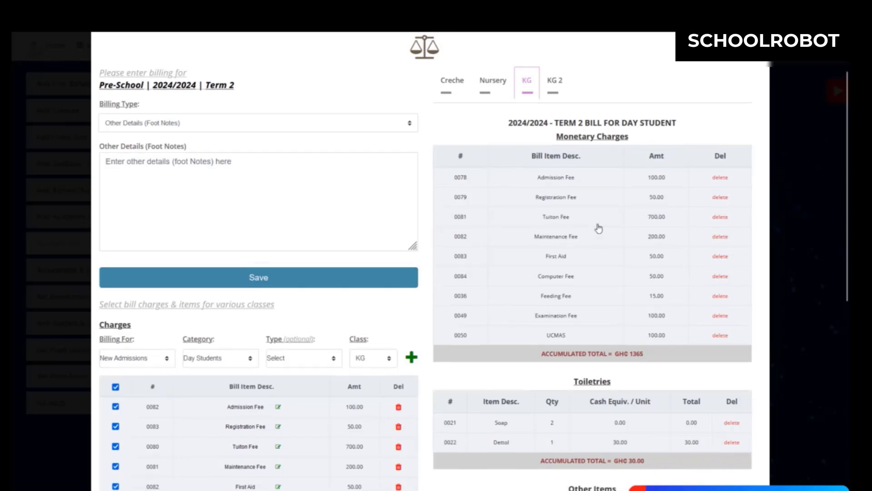
# Add the selected bill charges and items to the KG 2 class and review the KG 2 bill.
pyautogui.scroll(3, 598, 228)
pyautogui.click(555, 131)
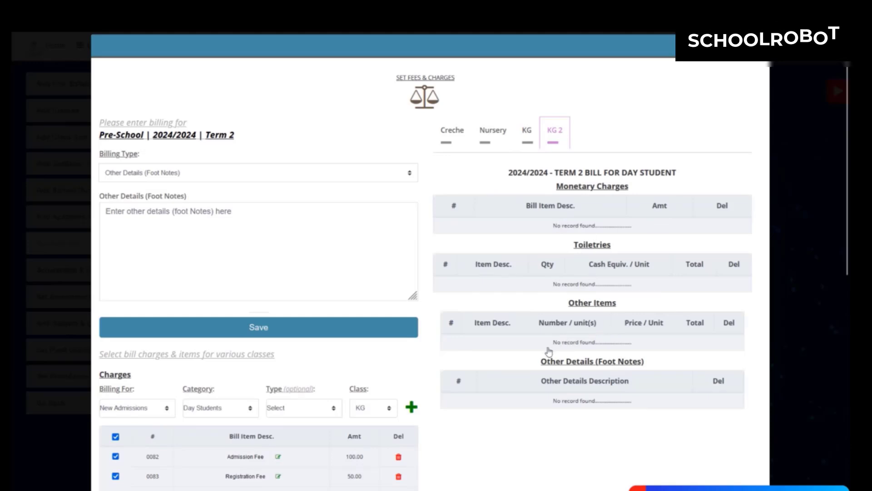
pyautogui.scroll(-5, 541, 350)
pyautogui.click(368, 182)
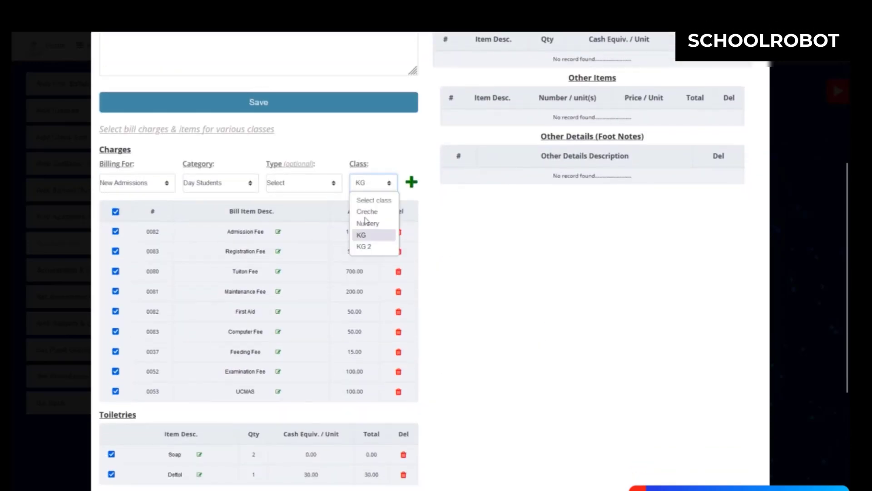
pyautogui.click(363, 251)
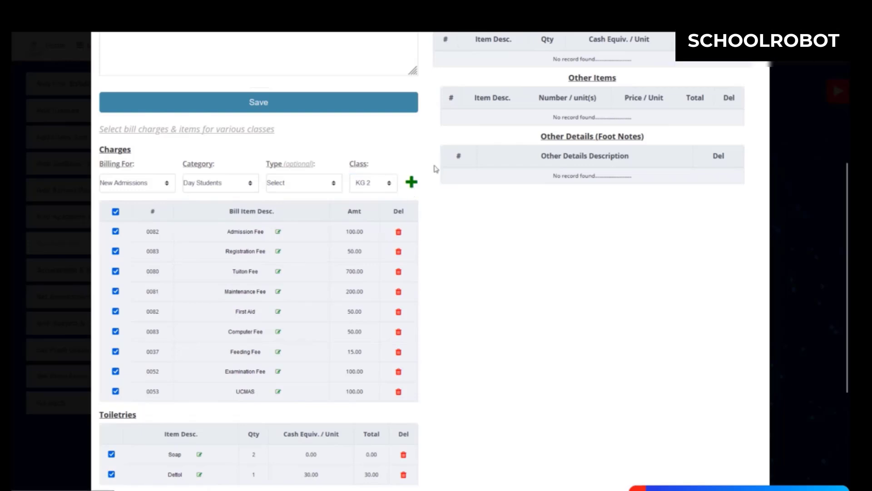
pyautogui.scroll(5, 600, 89)
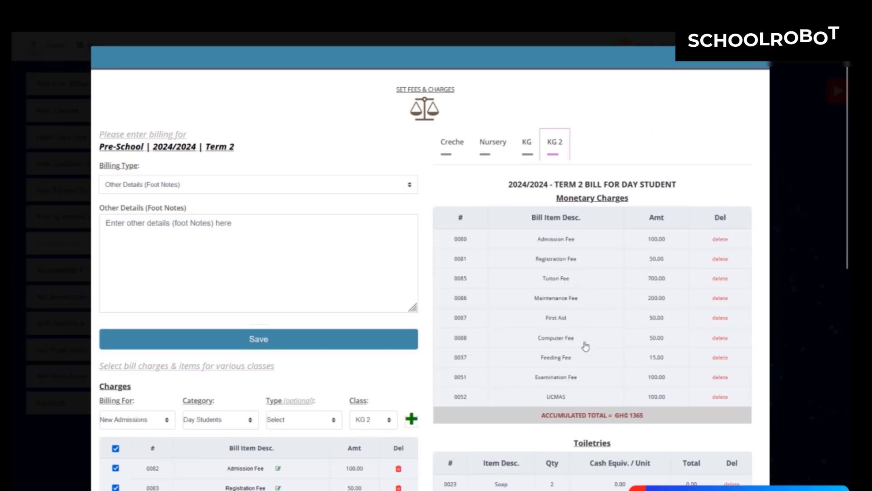
pyautogui.scroll(-2, 586, 350)
pyautogui.scroll(1, 586, 349)
pyautogui.scroll(-1, 585, 349)
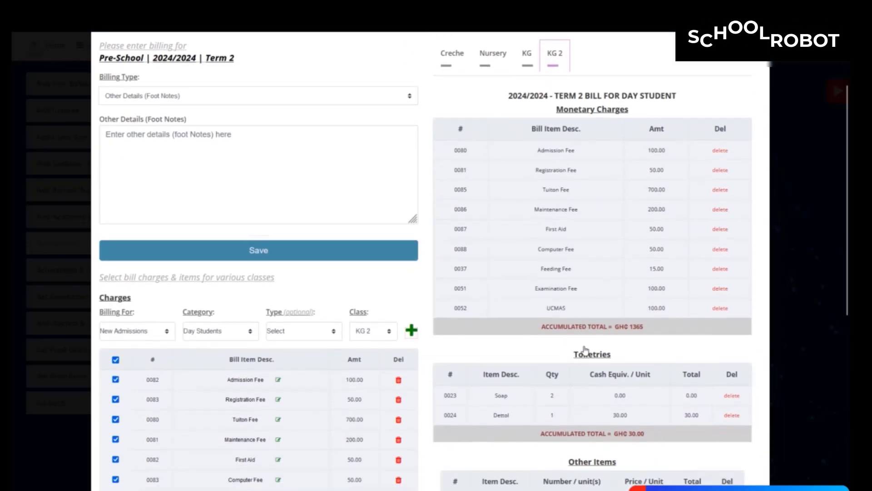
pyautogui.scroll(1, 585, 349)
pyautogui.scroll(-1, 586, 349)
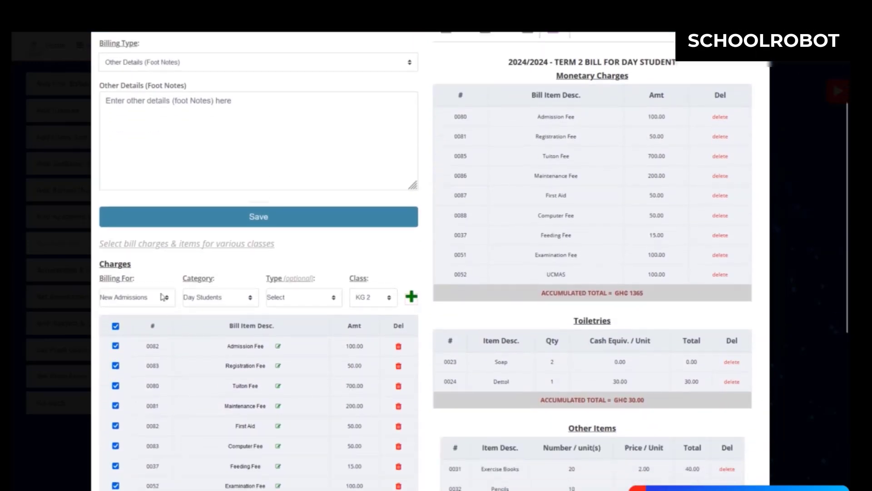
# Switch the billing to Continuing Students and check the Nursery and KG class bills.
pyautogui.scroll(1, 162, 296)
pyautogui.click(156, 317)
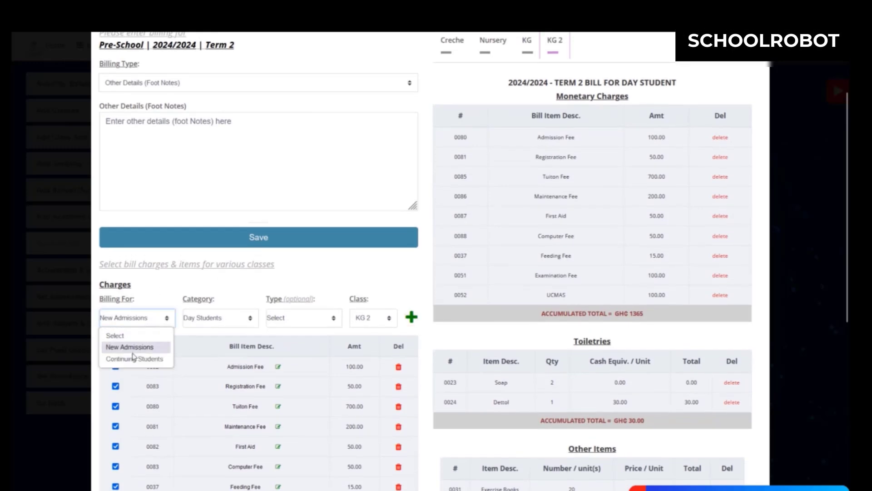
pyautogui.click(134, 358)
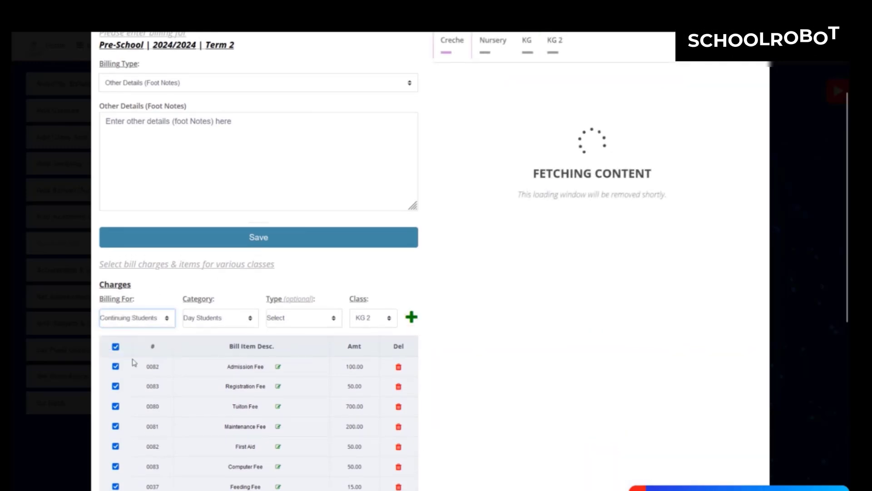
pyautogui.scroll(3, 546, 155)
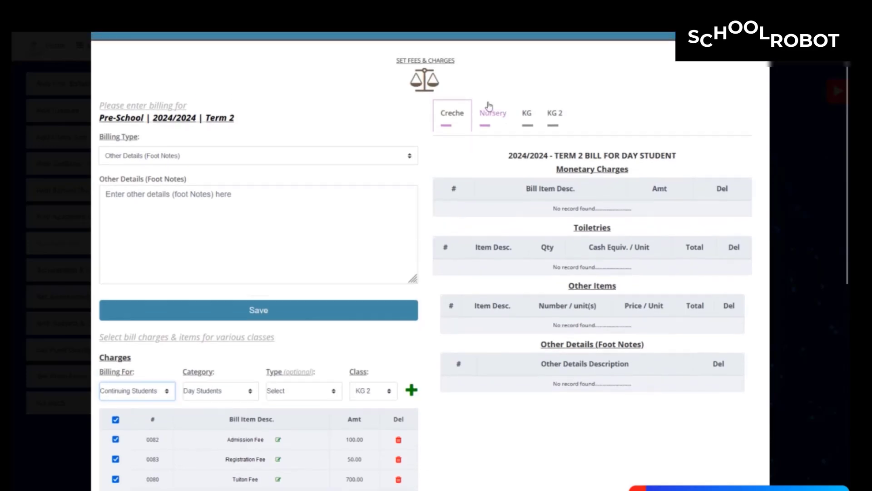
pyautogui.click(488, 113)
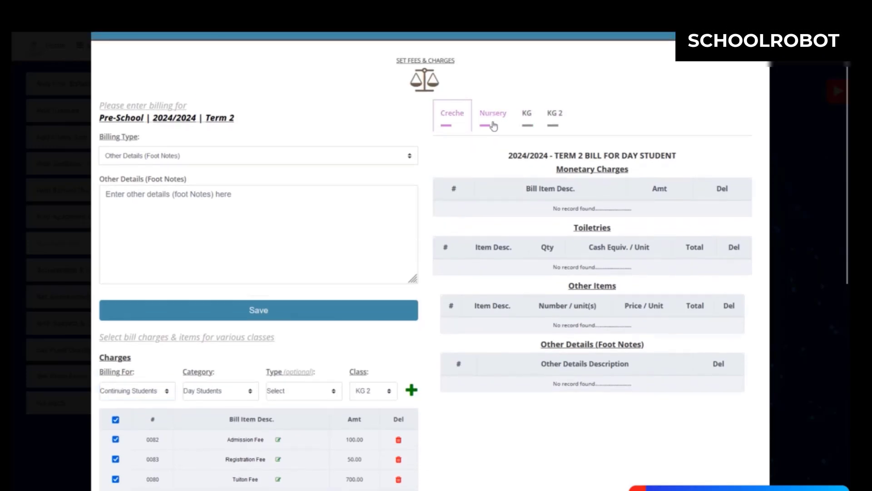
pyautogui.click(527, 116)
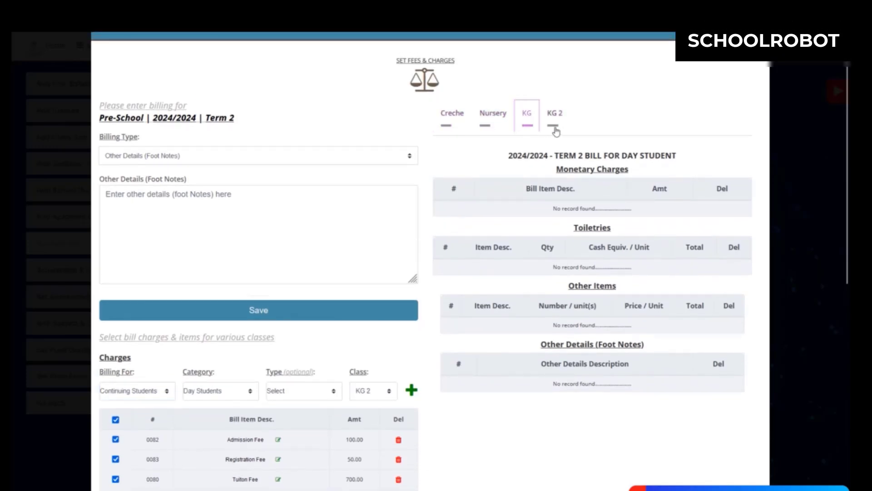
pyautogui.scroll(-4, 556, 230)
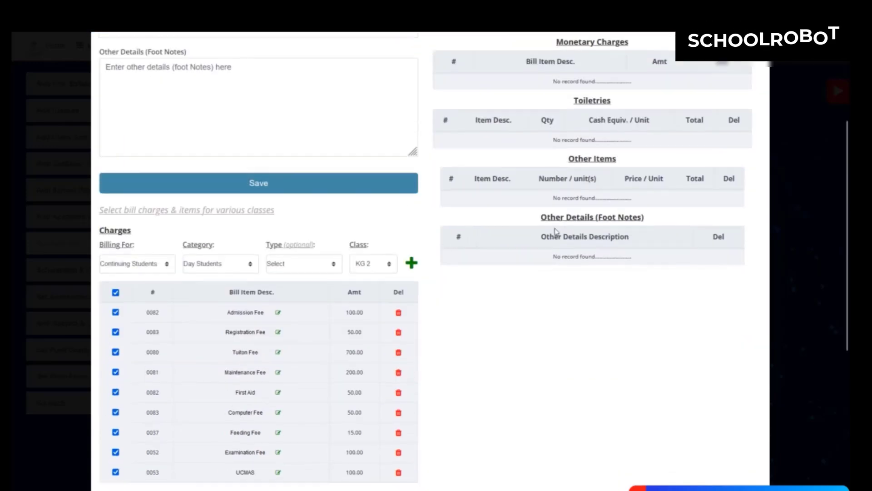
# Exclude the Admission Fee and Registration Fee from the charges for continuing students and check the remaining selected items.
pyautogui.scroll(3, 249, 262)
pyautogui.scroll(-3, 249, 259)
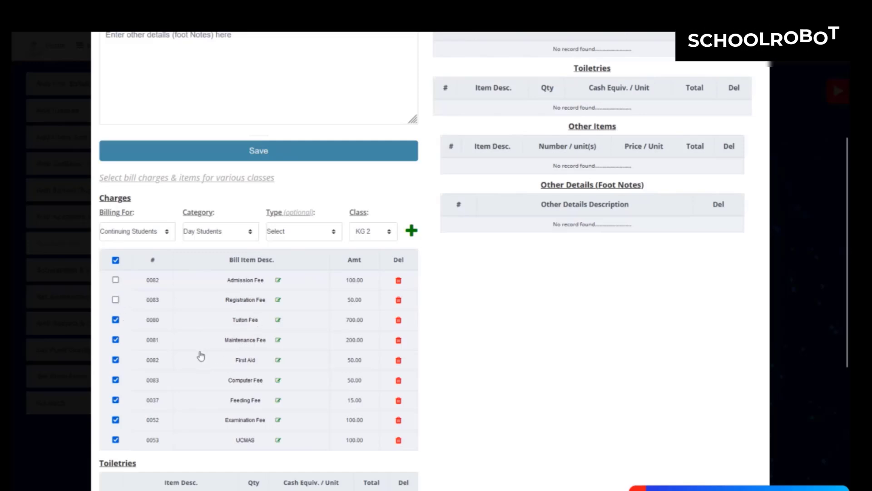
pyautogui.scroll(-2, 201, 356)
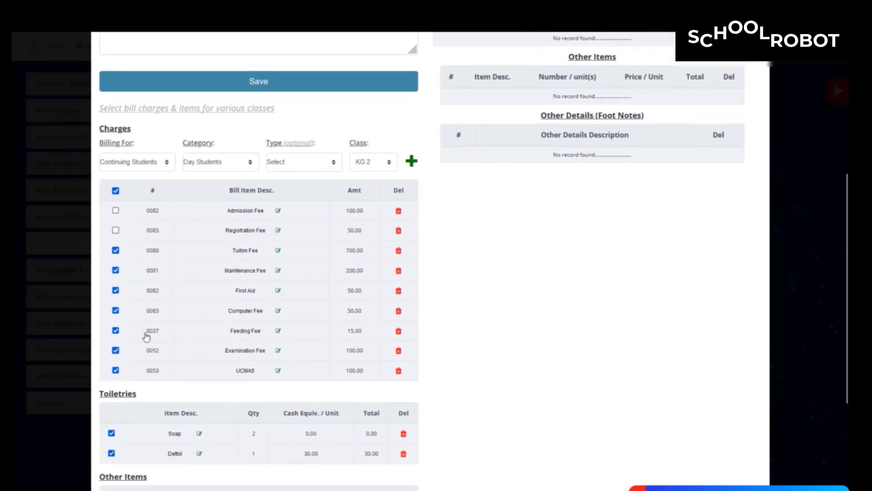
pyautogui.scroll(-3, 156, 448)
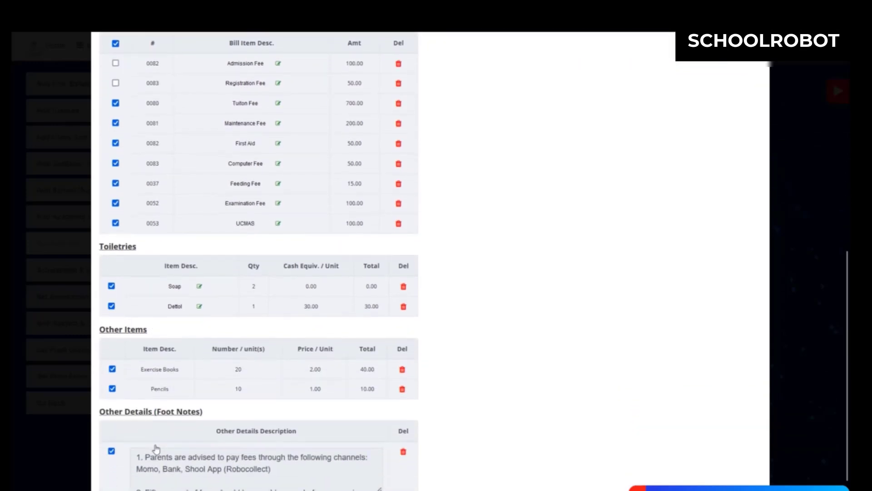
pyautogui.scroll(-1, 156, 448)
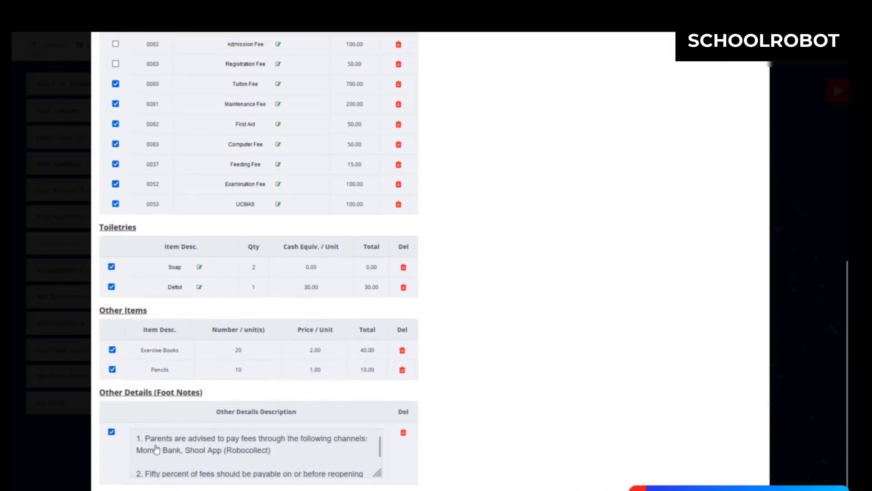
pyautogui.scroll(5, 156, 447)
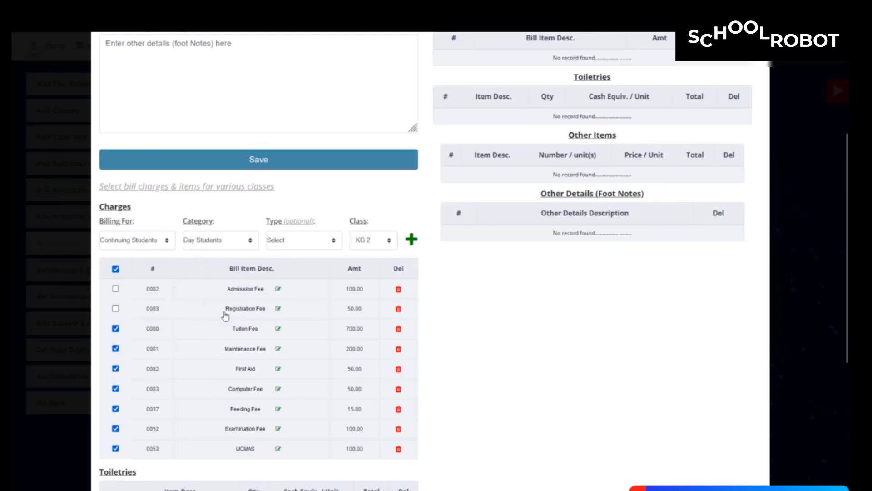
# Add the selected continuing-student charges and items to the Creche class and review the Creche bill.
pyautogui.click(383, 242)
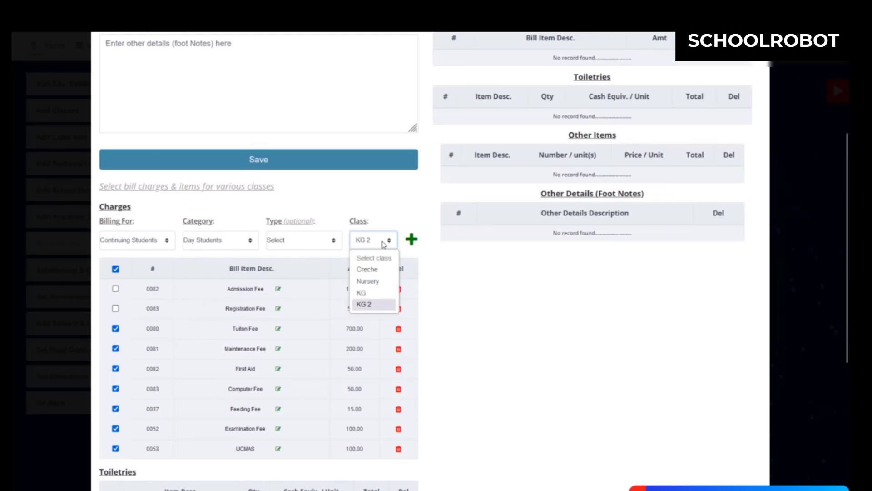
pyautogui.click(367, 270)
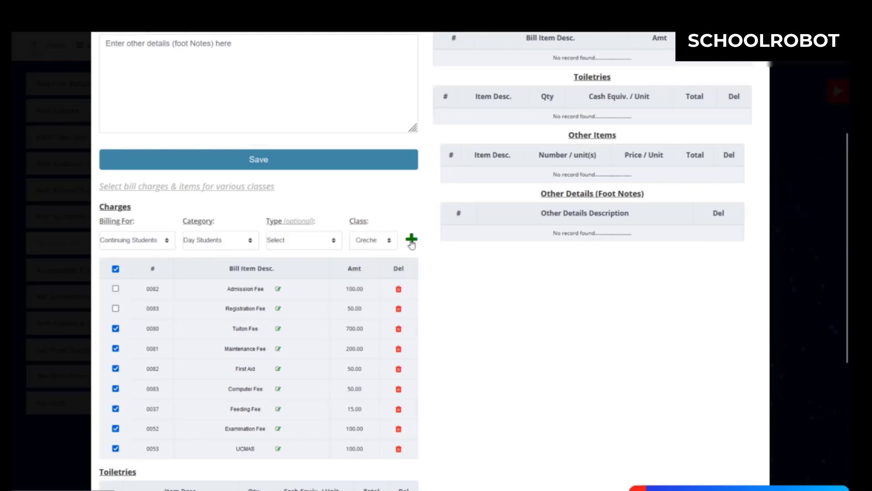
pyautogui.scroll(4, 472, 248)
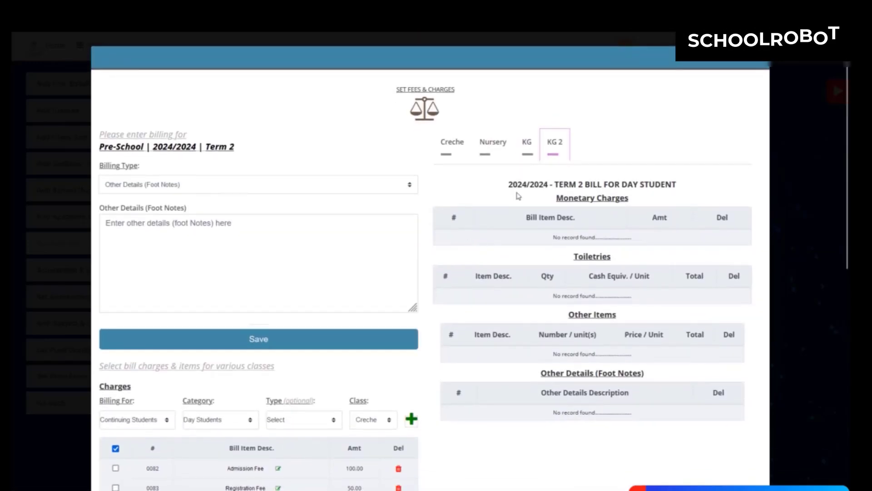
pyautogui.scroll(-3, 485, 309)
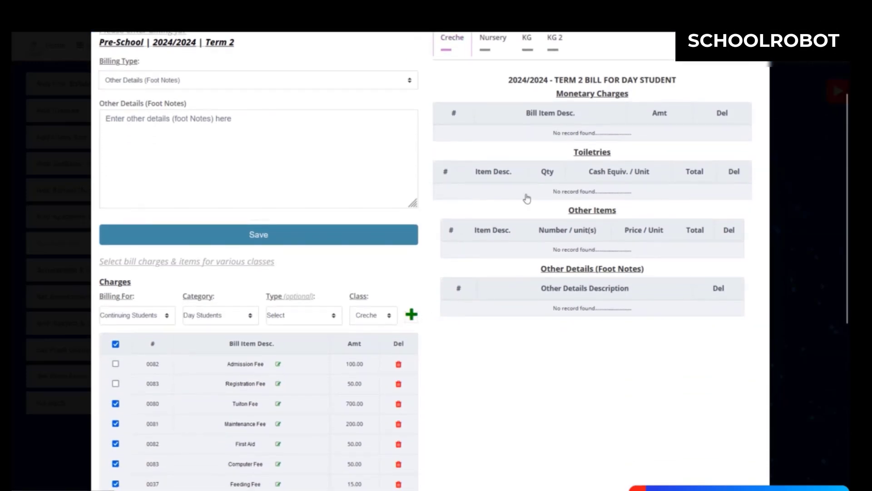
pyautogui.scroll(2, 527, 199)
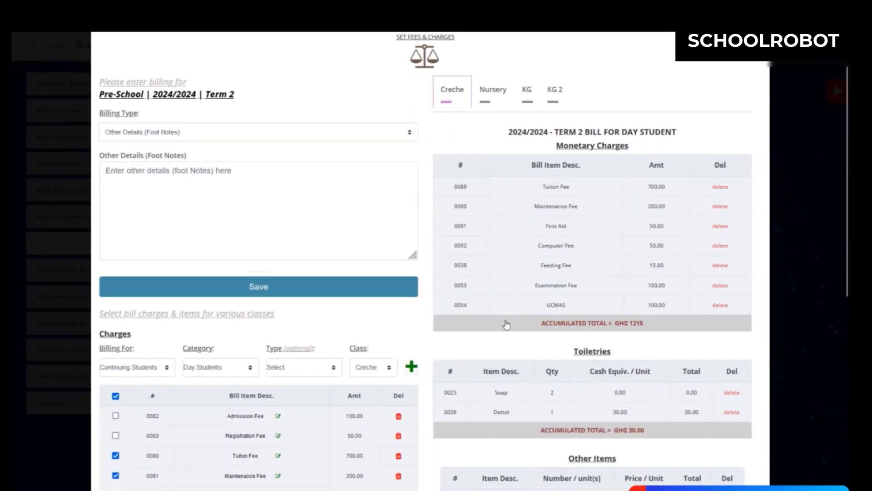
# Add the selected continuing-student charges and items to the Nursery class and review the Nursery bill.
pyautogui.scroll(-1, 382, 325)
pyautogui.click(373, 317)
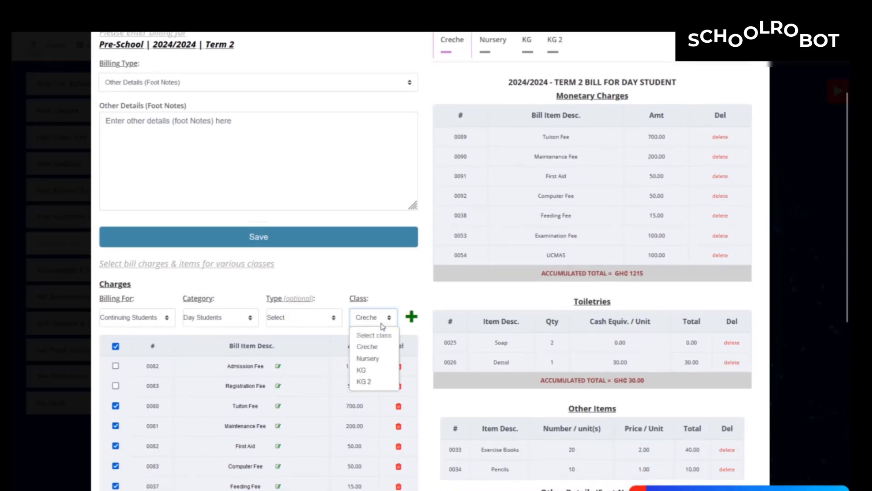
pyautogui.click(368, 359)
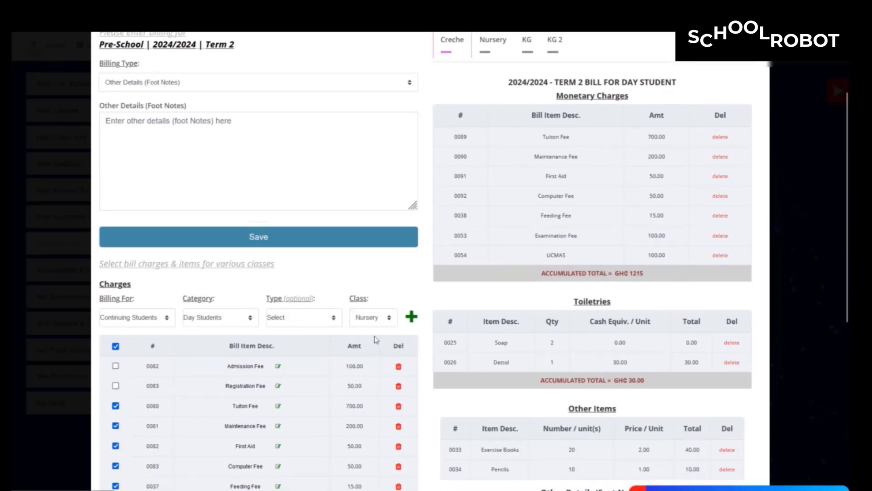
pyautogui.scroll(2, 594, 232)
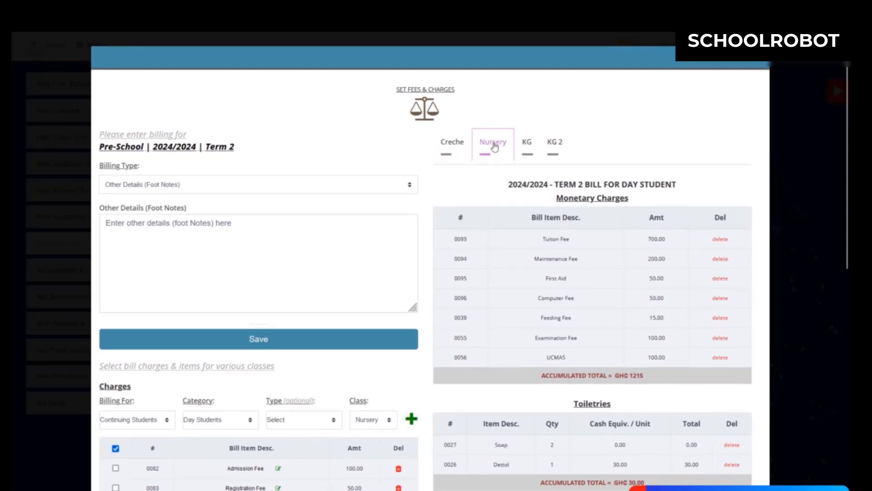
pyautogui.scroll(-2, 448, 260)
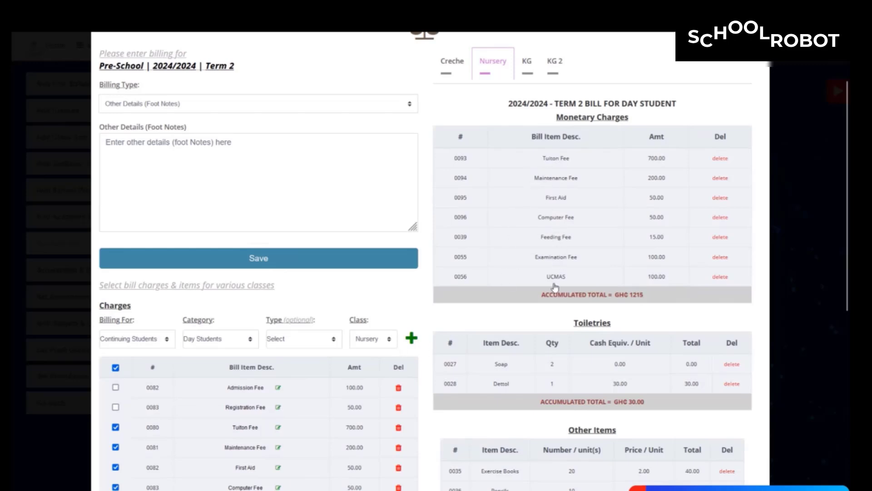
# Add the selected continuing-student charges and items to the KG class and display the KG bill.
pyautogui.scroll(-2, 363, 345)
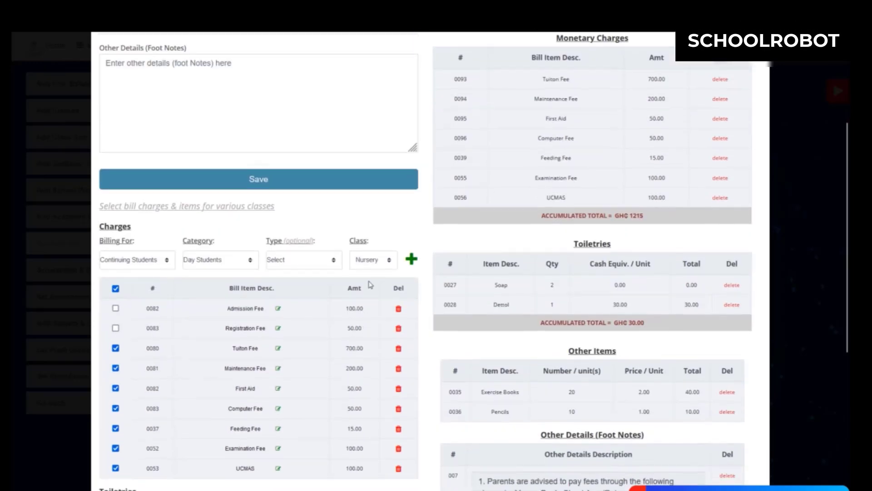
pyautogui.click(379, 258)
pyautogui.click(389, 297)
pyautogui.scroll(4, 473, 156)
pyautogui.click(523, 127)
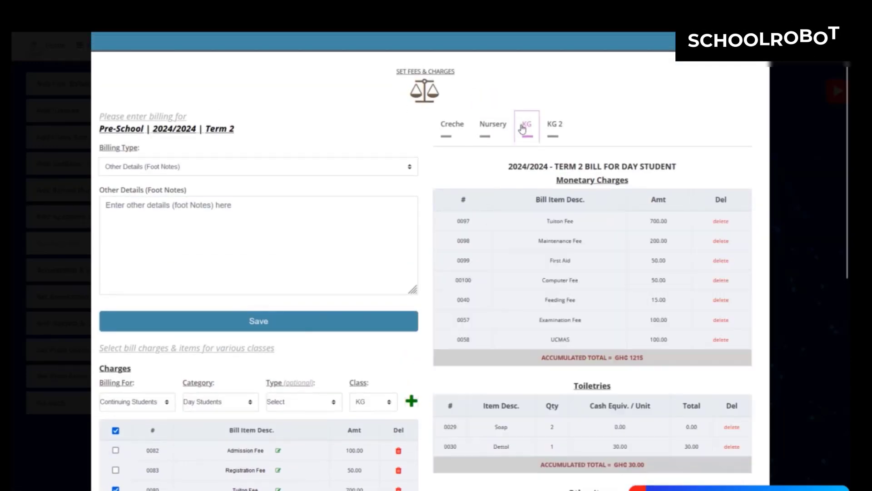
# Add the selected continuing-student charges and items to the KG 2 class and review the full KG 2 bill.
pyautogui.scroll(-3, 427, 274)
pyautogui.click(373, 300)
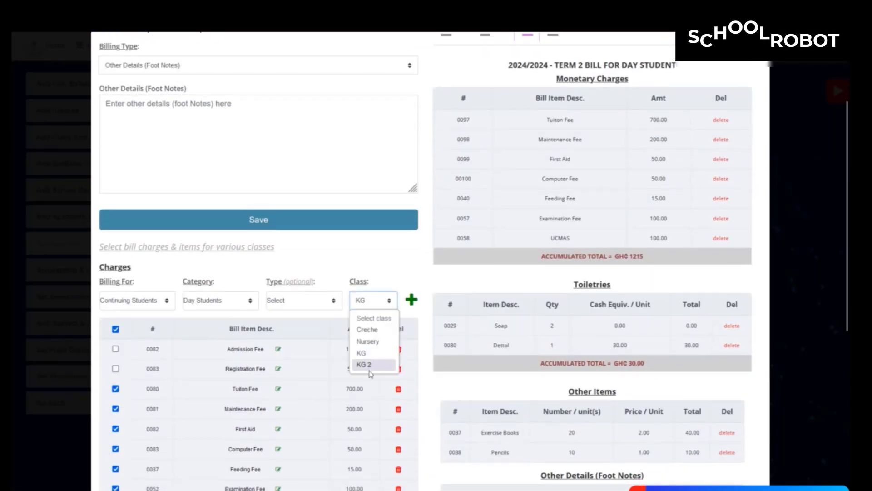
pyautogui.click(371, 371)
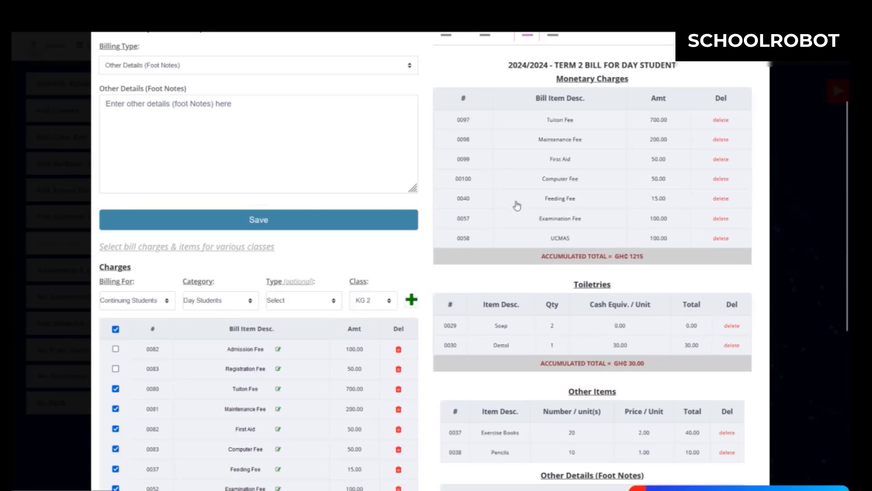
pyautogui.scroll(3, 517, 206)
pyautogui.click(555, 127)
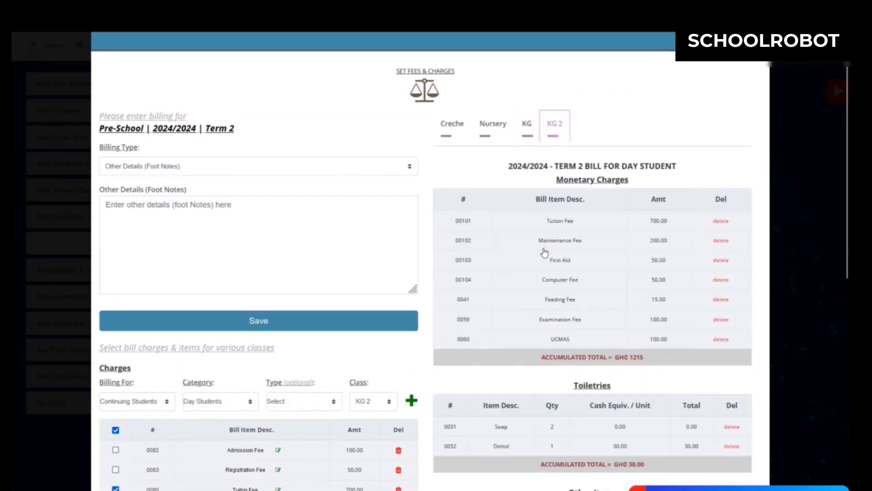
pyautogui.scroll(-9, 513, 290)
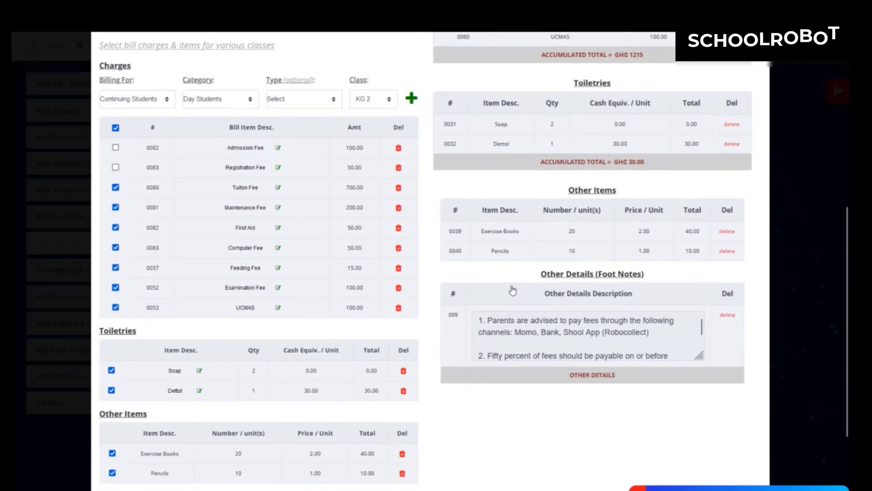
pyautogui.scroll(8, 512, 291)
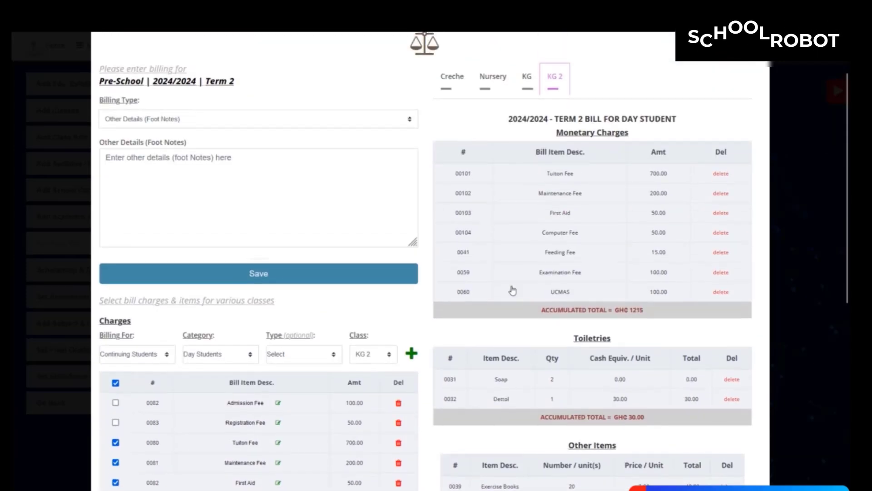
pyautogui.scroll(2, 513, 291)
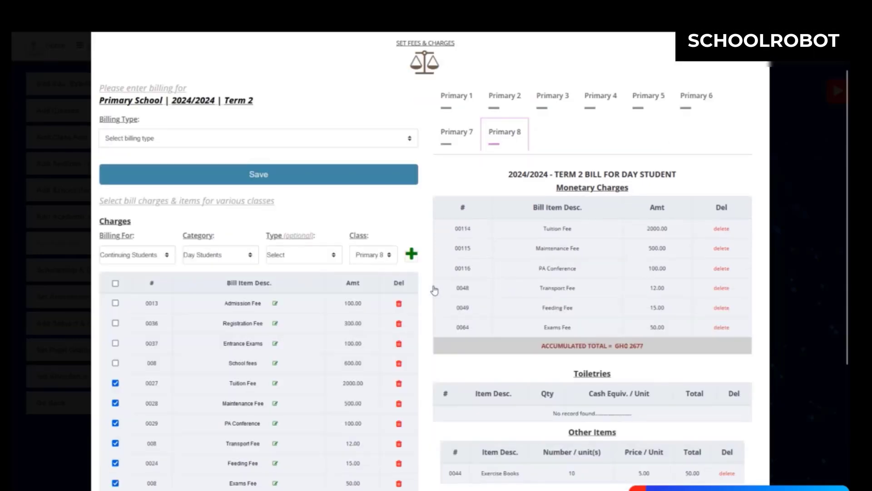
# Choose School Fees as the billing type for the Primary School Term 2 bill and start a new billing item description.
pyautogui.scroll(-4, 434, 290)
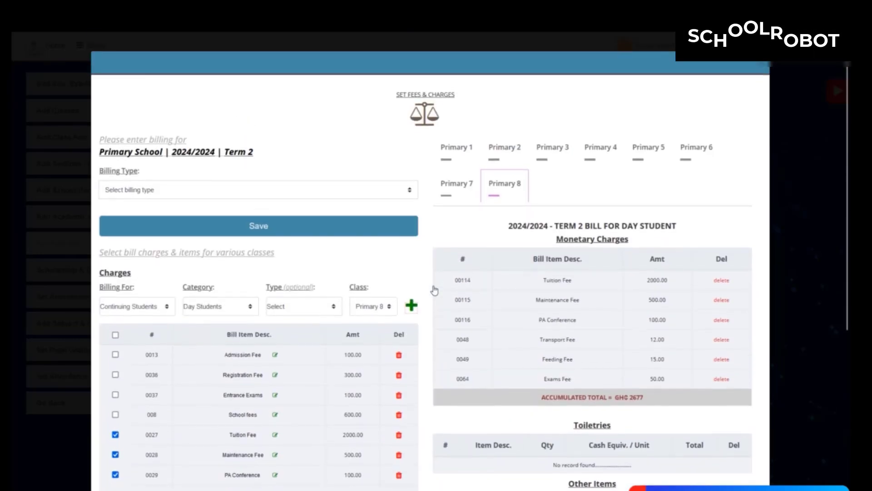
pyautogui.scroll(-4, 435, 290)
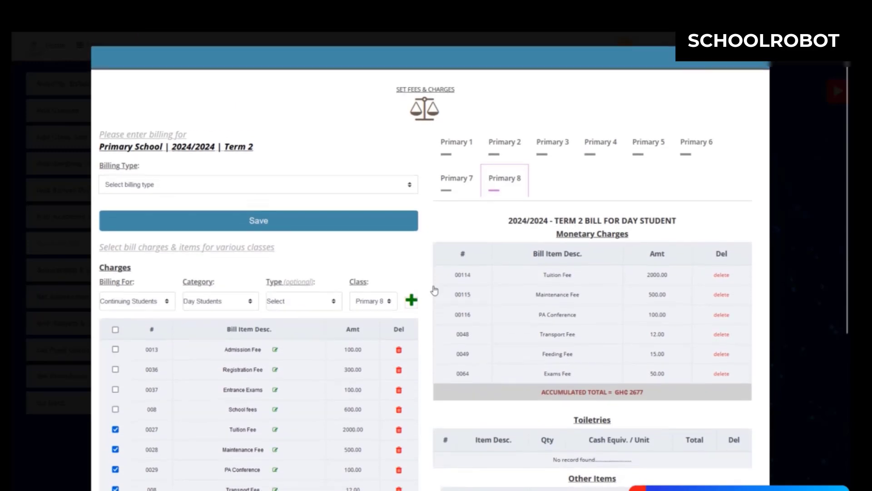
pyautogui.scroll(-1, 432, 292)
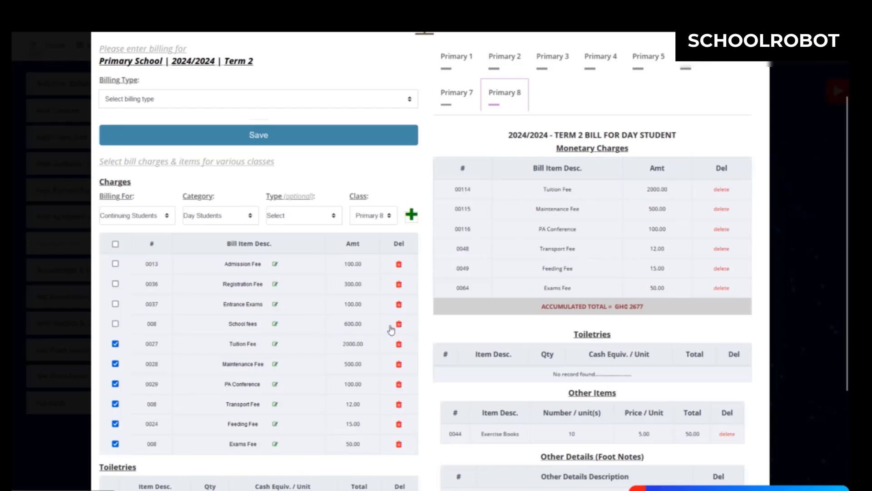
pyautogui.scroll(2, 394, 331)
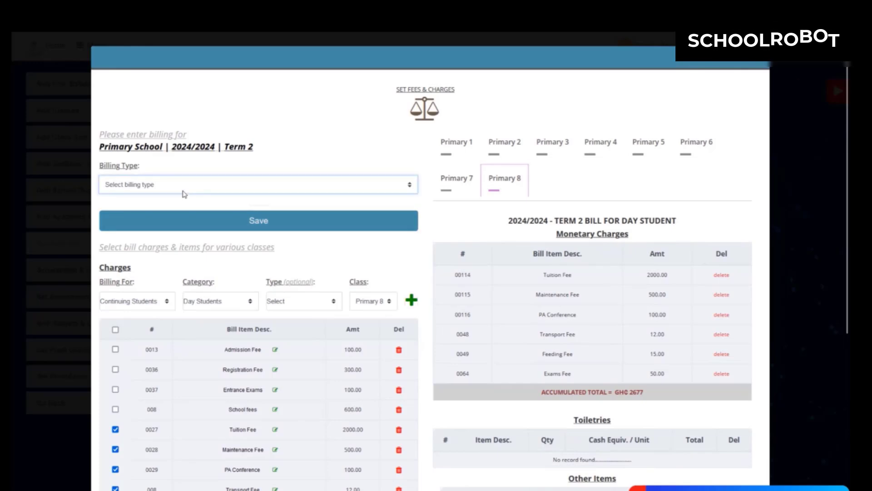
pyautogui.click(180, 188)
pyautogui.click(150, 225)
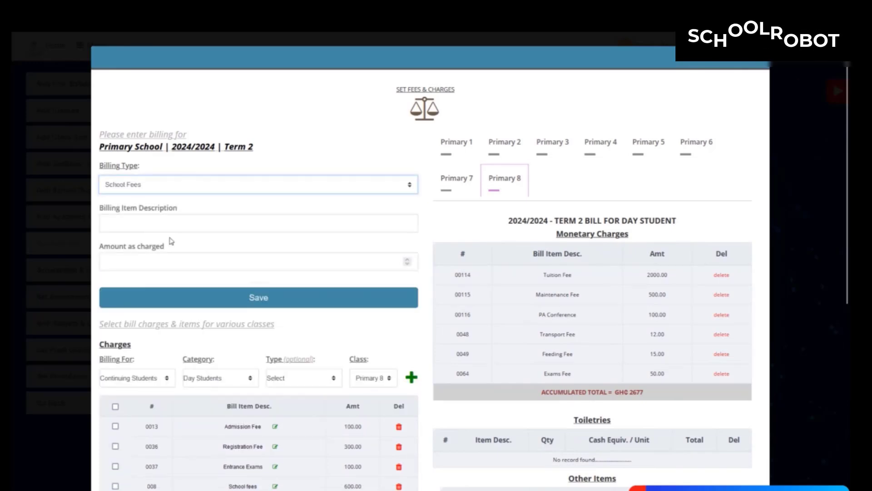
pyautogui.click(164, 222)
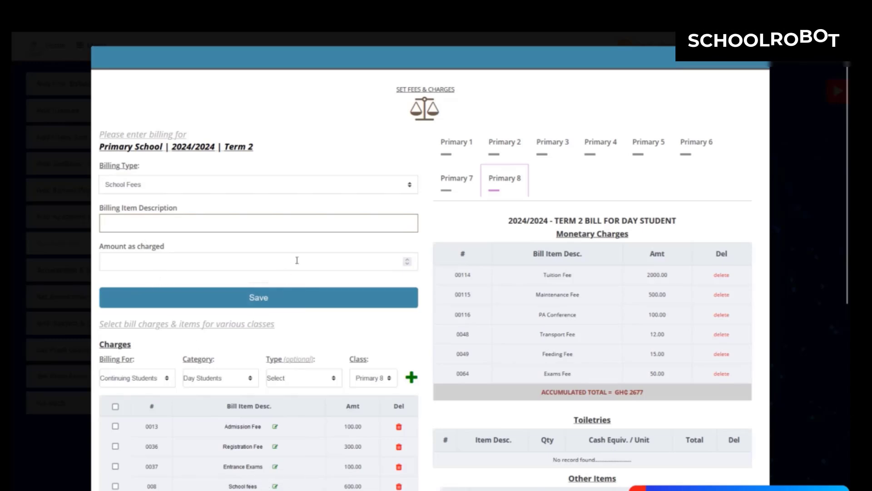
# Review the Primary School charges list and the Primary 8 day-student bill for Term 2.
pyautogui.scroll(-4, 265, 404)
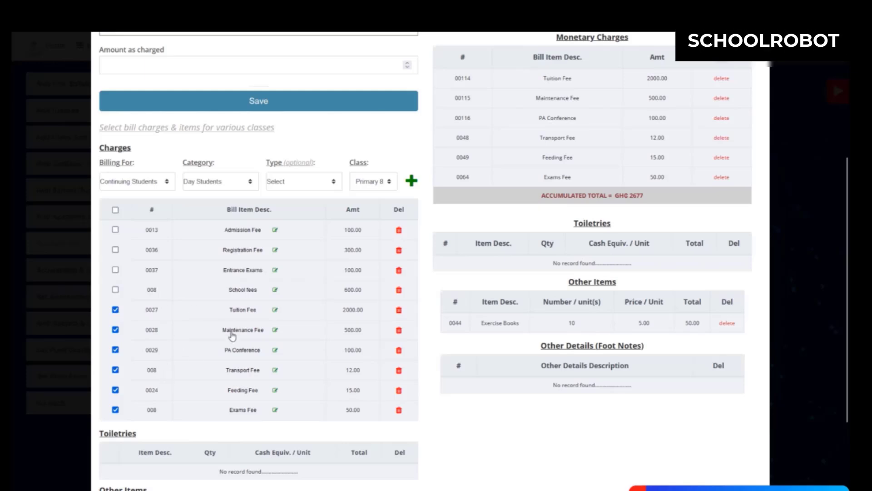
pyautogui.scroll(5, 241, 329)
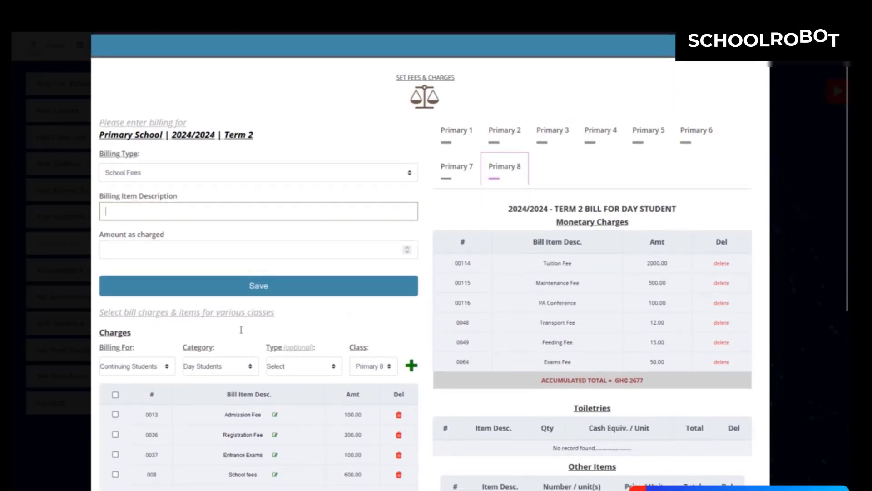
pyautogui.scroll(1, 241, 329)
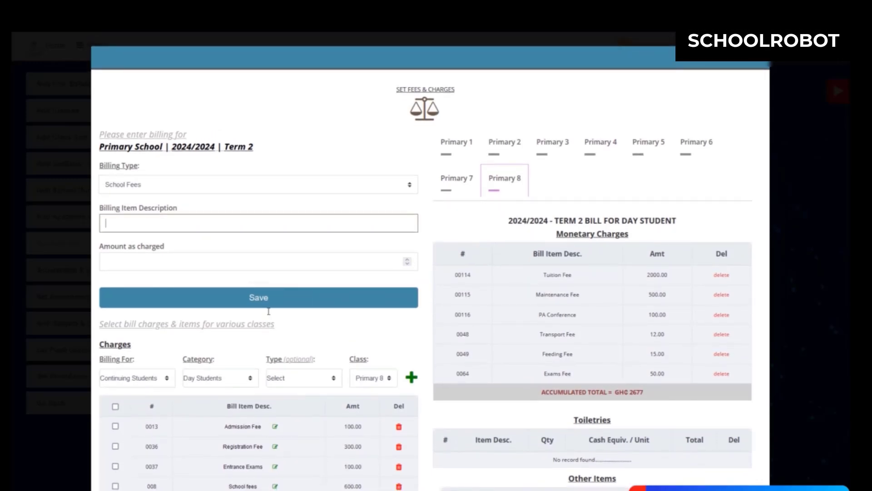
pyautogui.scroll(-1, 567, 250)
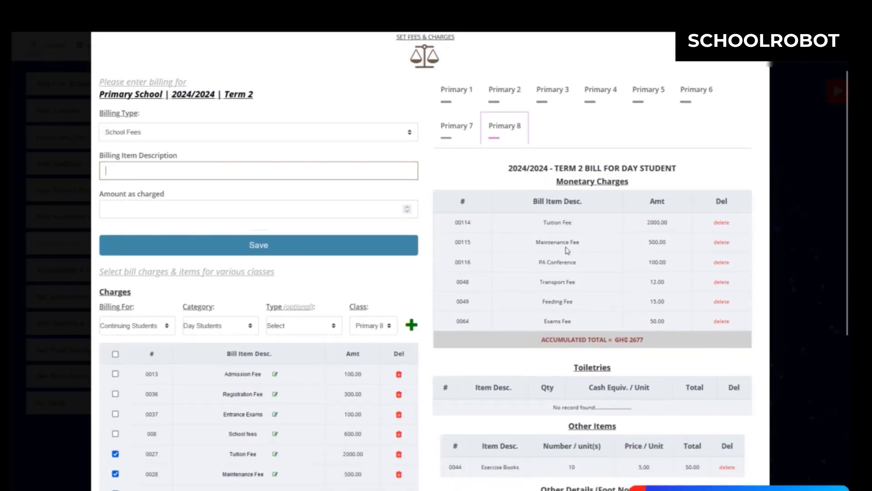
pyautogui.scroll(-2, 567, 250)
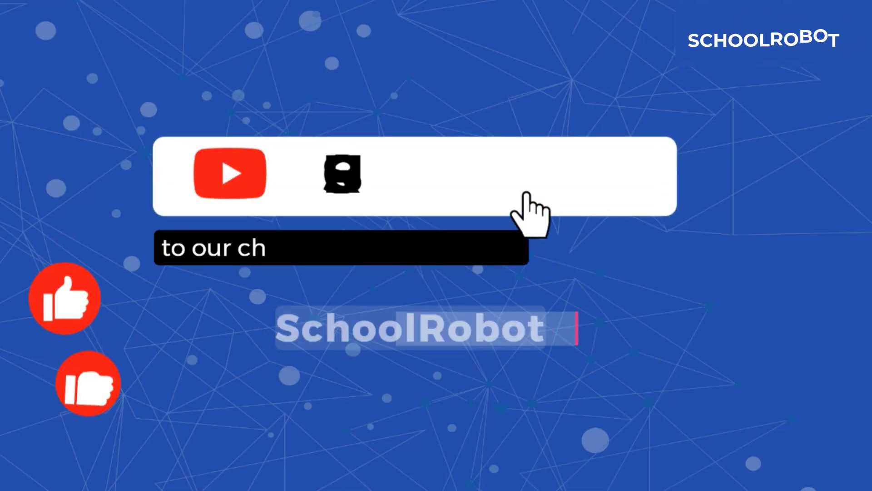